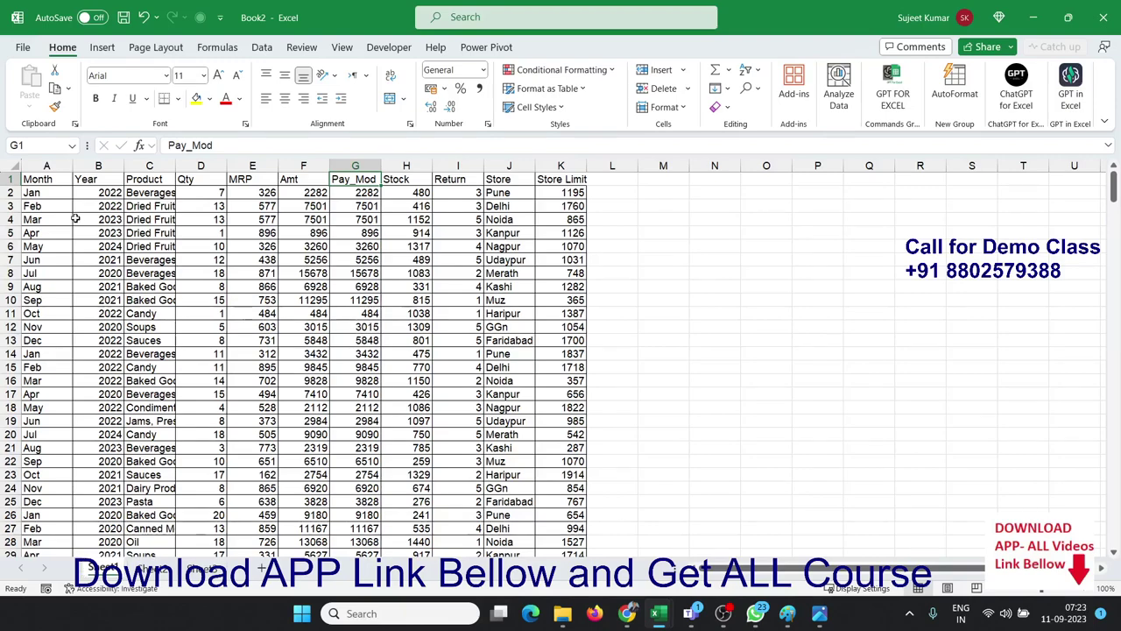
Step: Select the sales range from Month to Store Limit down to row 347, then scroll back to row 1
left_click(49, 180)
key("ctrl+shift+Right")
key("ctrl+shift+Down")
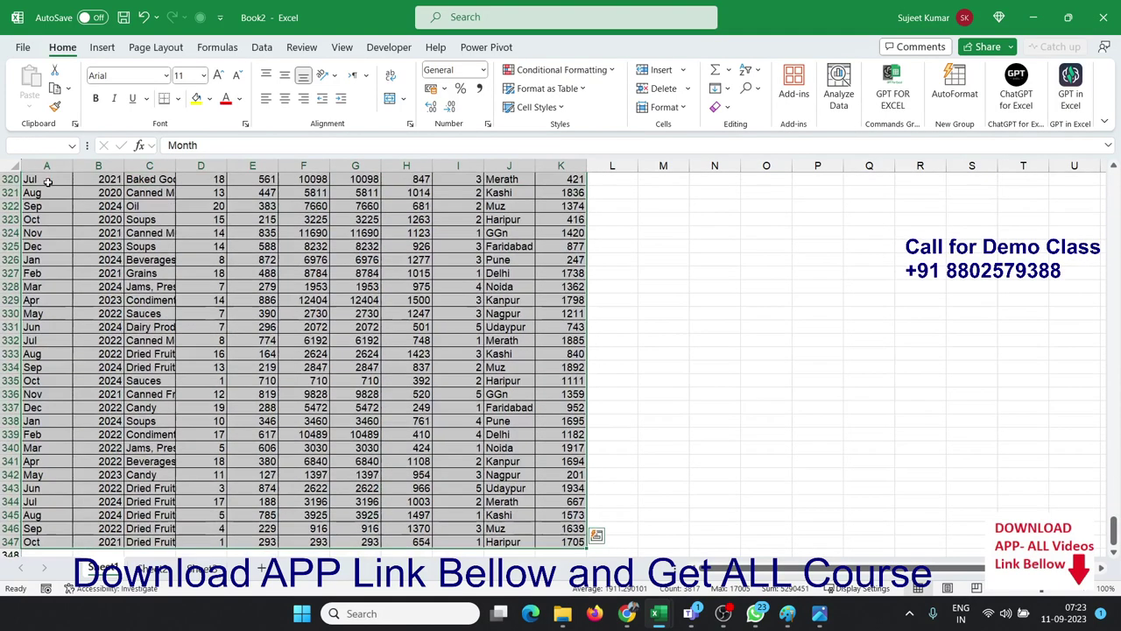
scroll(131, 205, "up", 9)
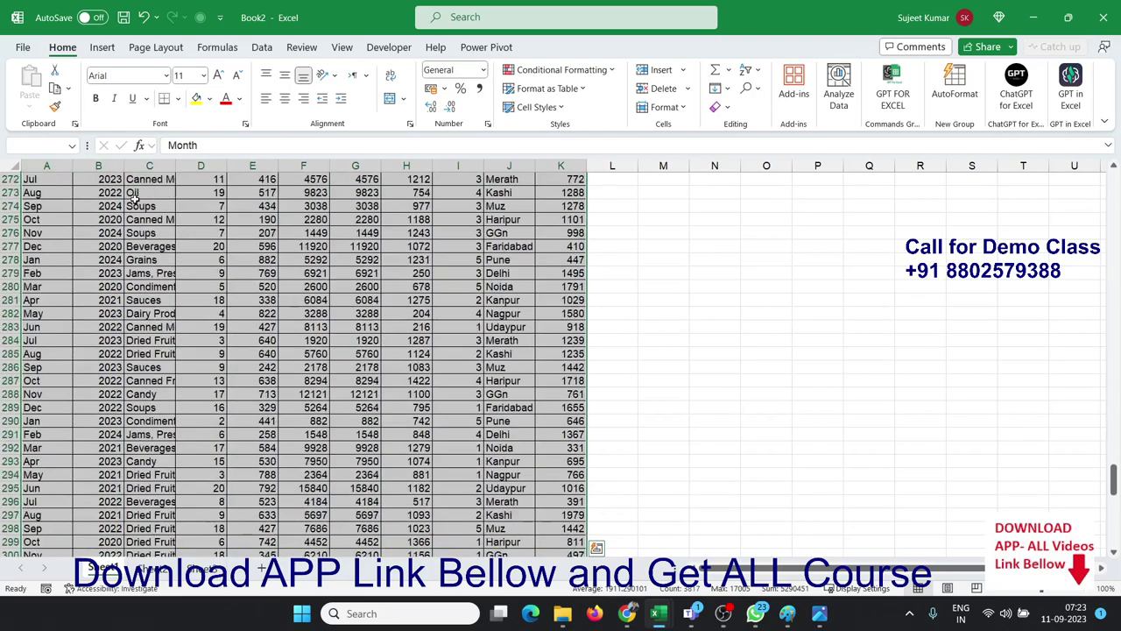
scroll(133, 206, "up", 19)
scroll(135, 205, "up", 15)
scroll(138, 207, "up", 8)
scroll(138, 207, "up", 20)
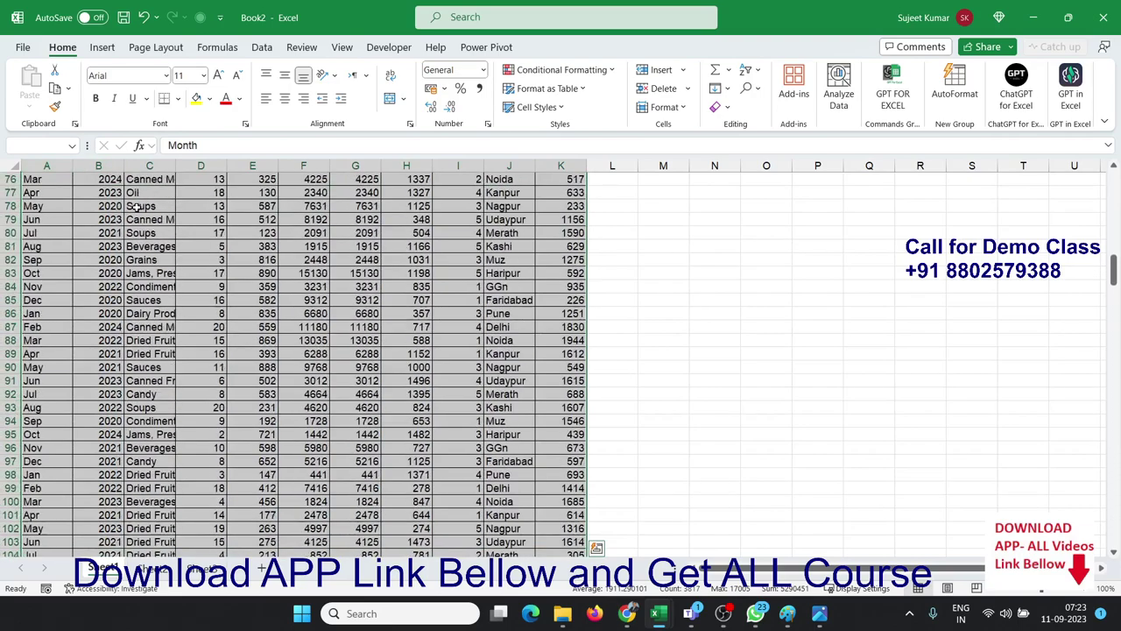
scroll(138, 207, "up", 13)
scroll(137, 206, "up", 12)
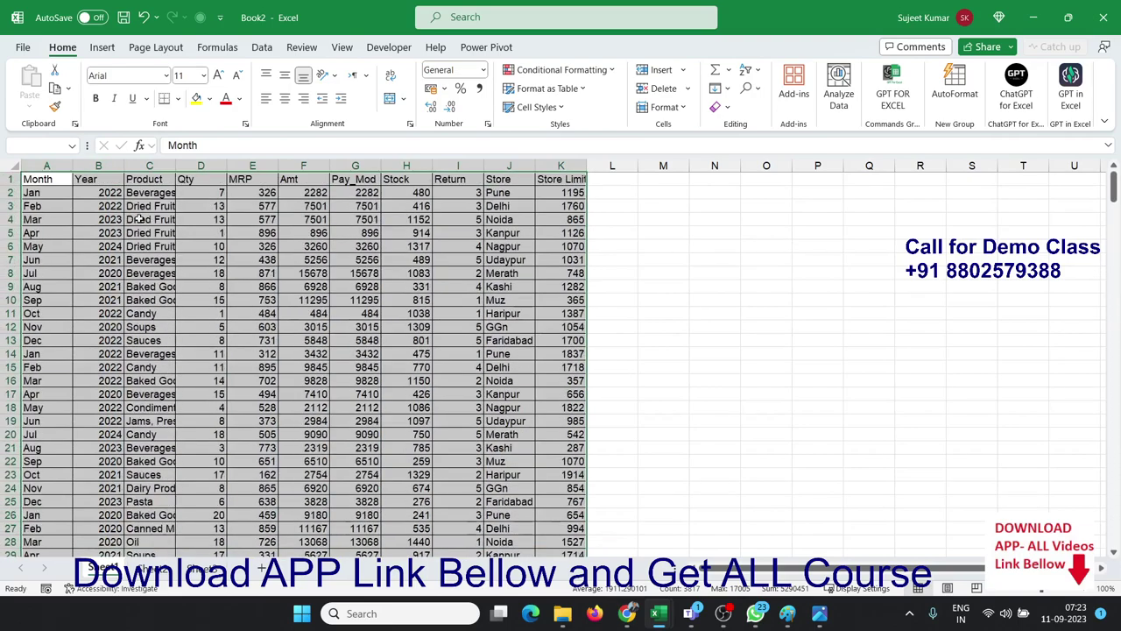
Step: Bring up the right-click context menu on the selected sales range, reopening it further right
right_click(244, 248)
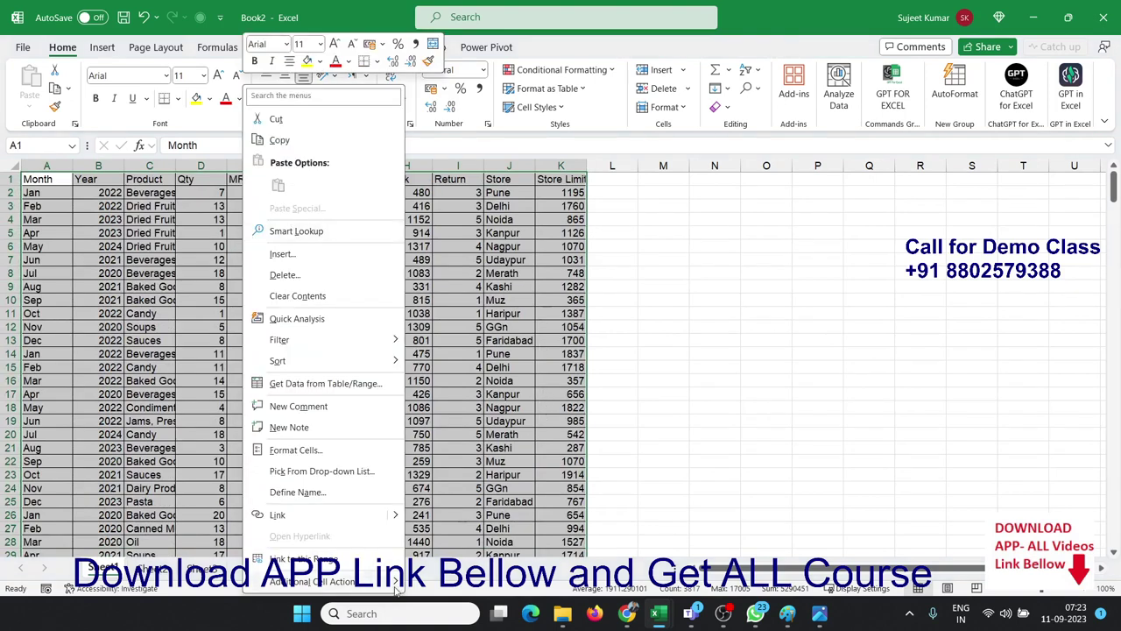
mouse_move(396, 589)
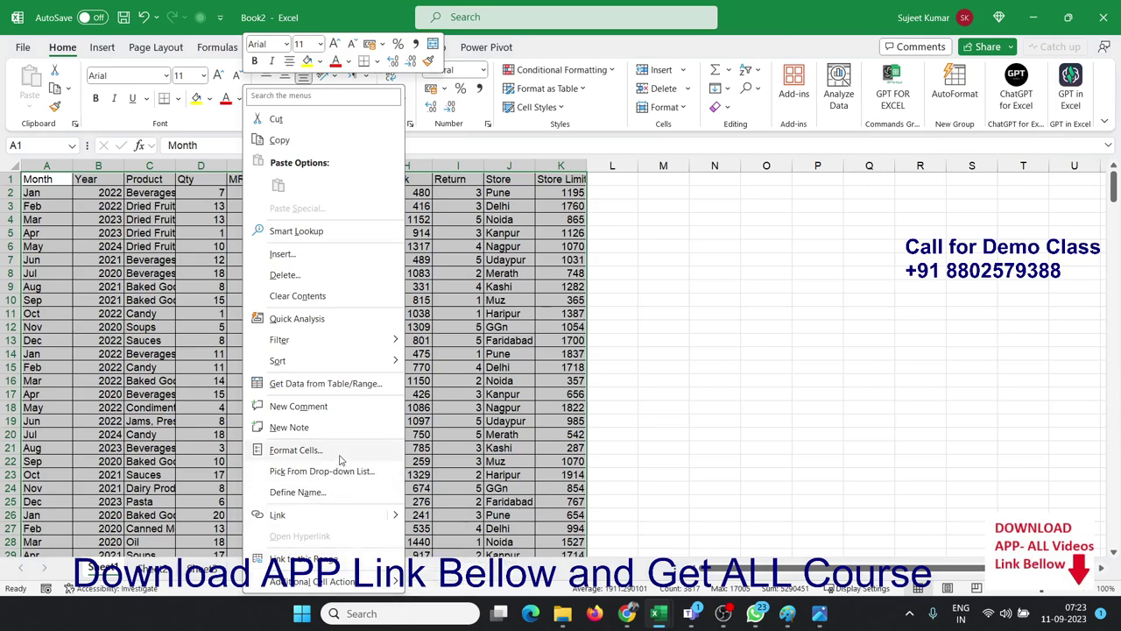
right_click(468, 244)
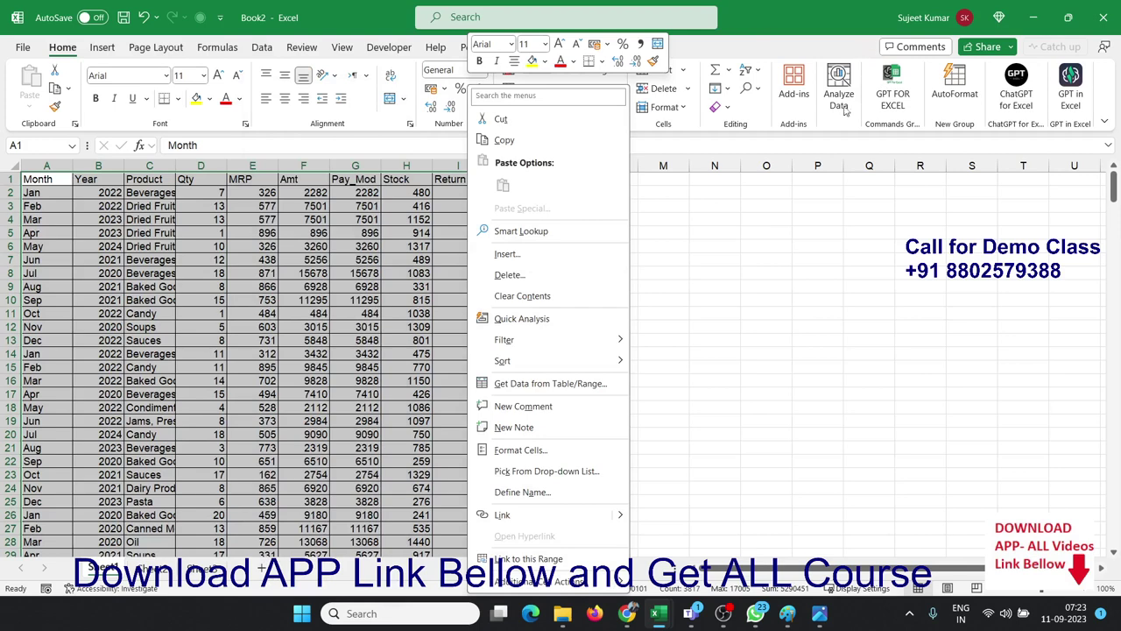
Step: Open Quick Analysis and preview its Charts, Totals, Tables and Sparklines suggestions
left_click(520, 320)
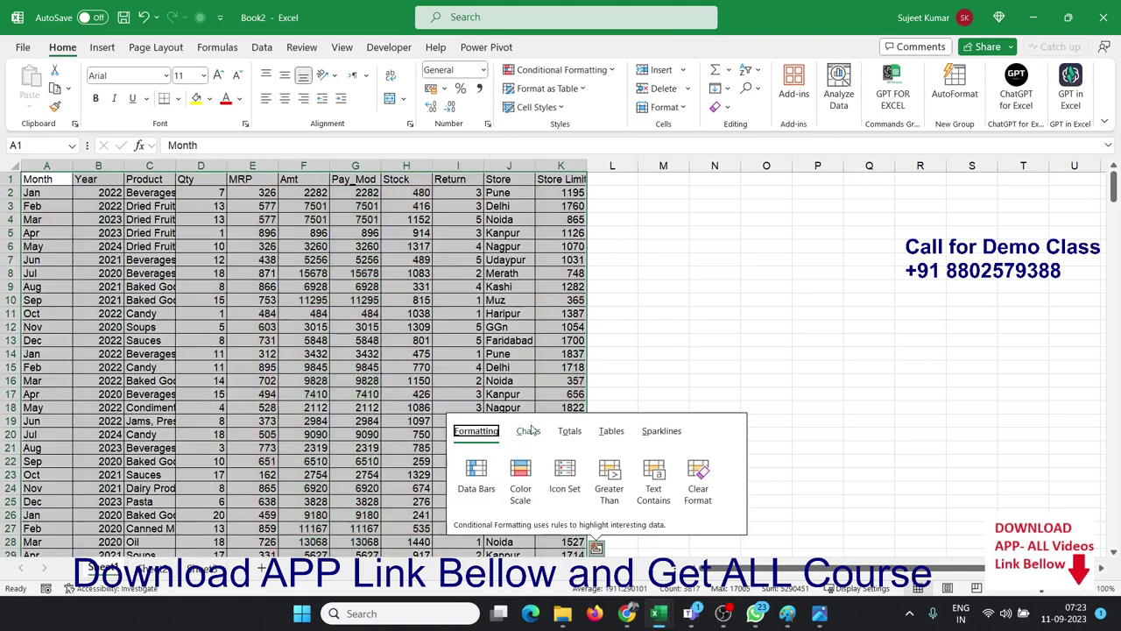
left_click(529, 431)
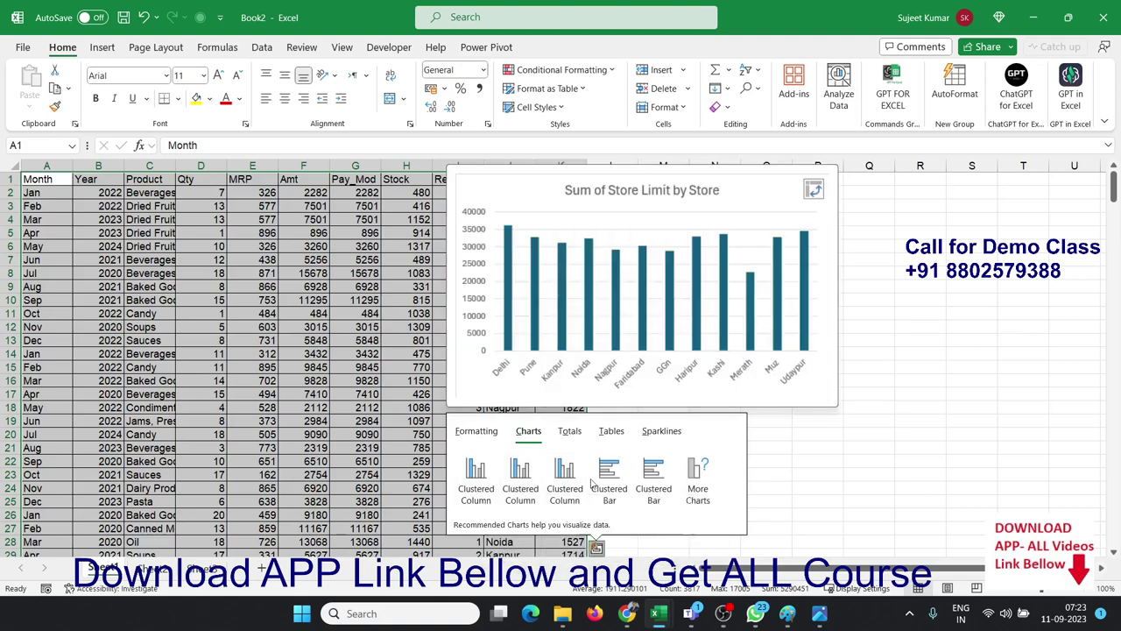
left_click(568, 431)
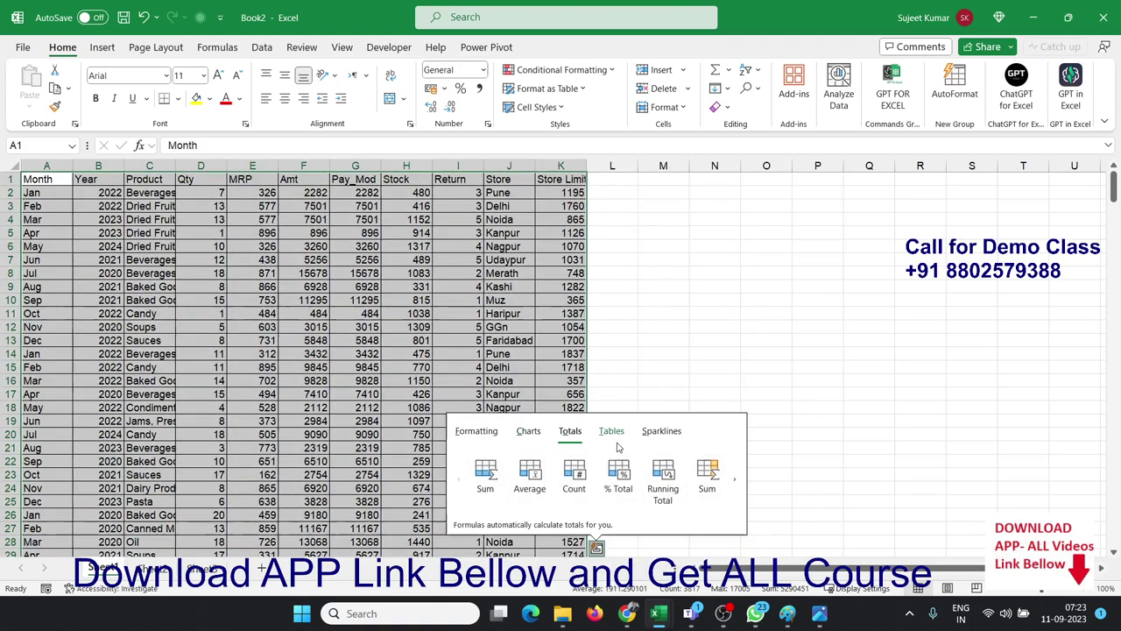
left_click(610, 430)
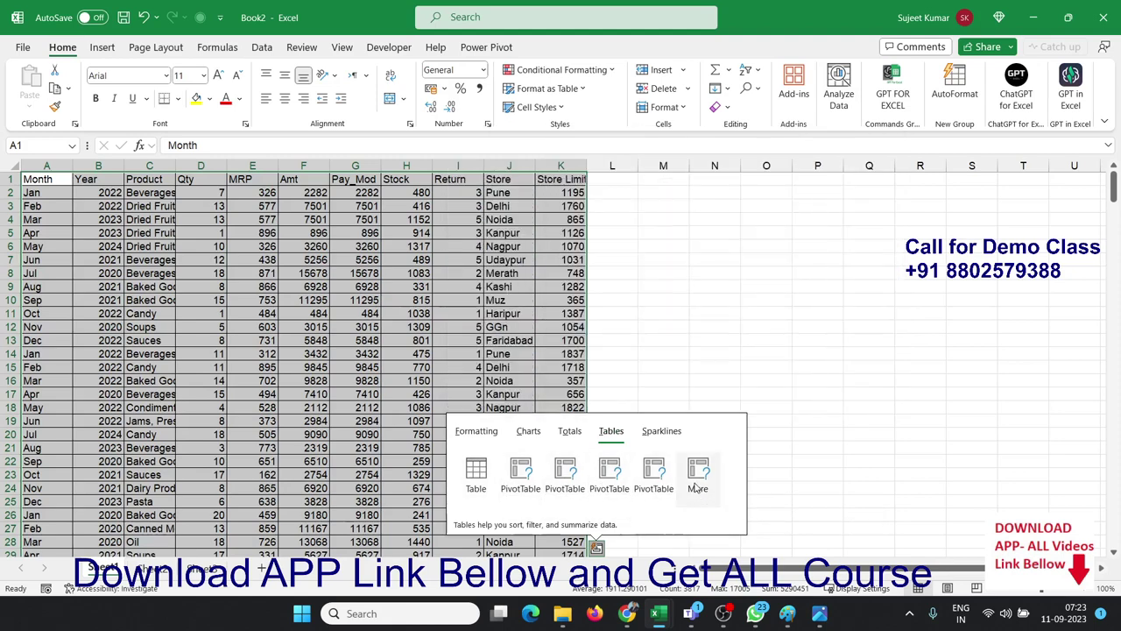
left_click(666, 433)
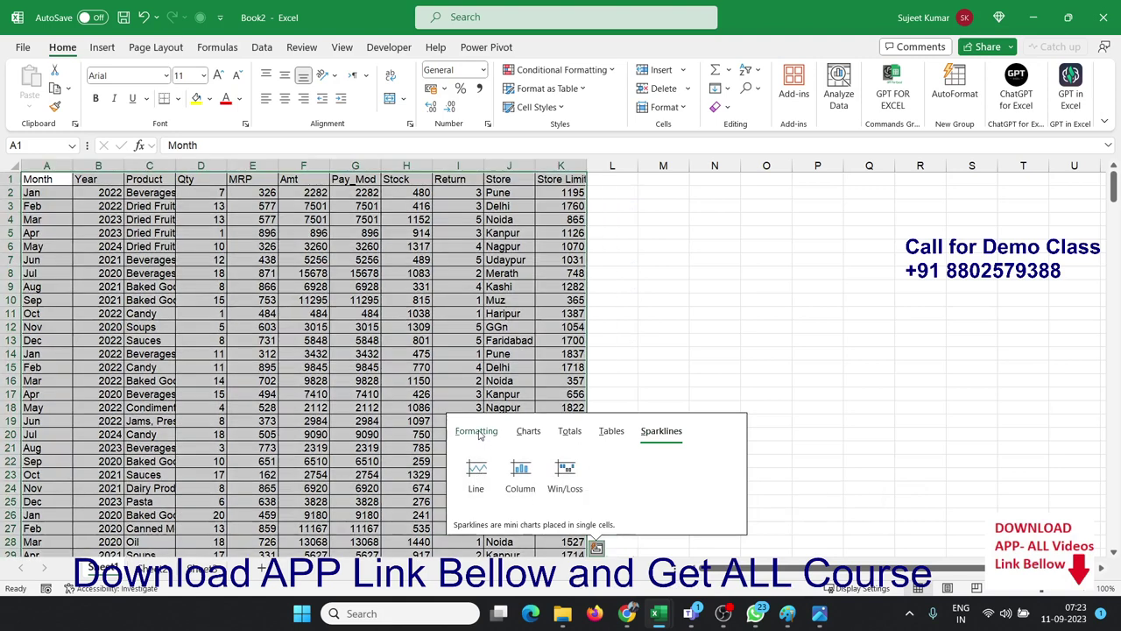
Step: Review Formatting, Charts, Totals, Tables and Sparklines again, then bring up Analyze Data insights
left_click(478, 433)
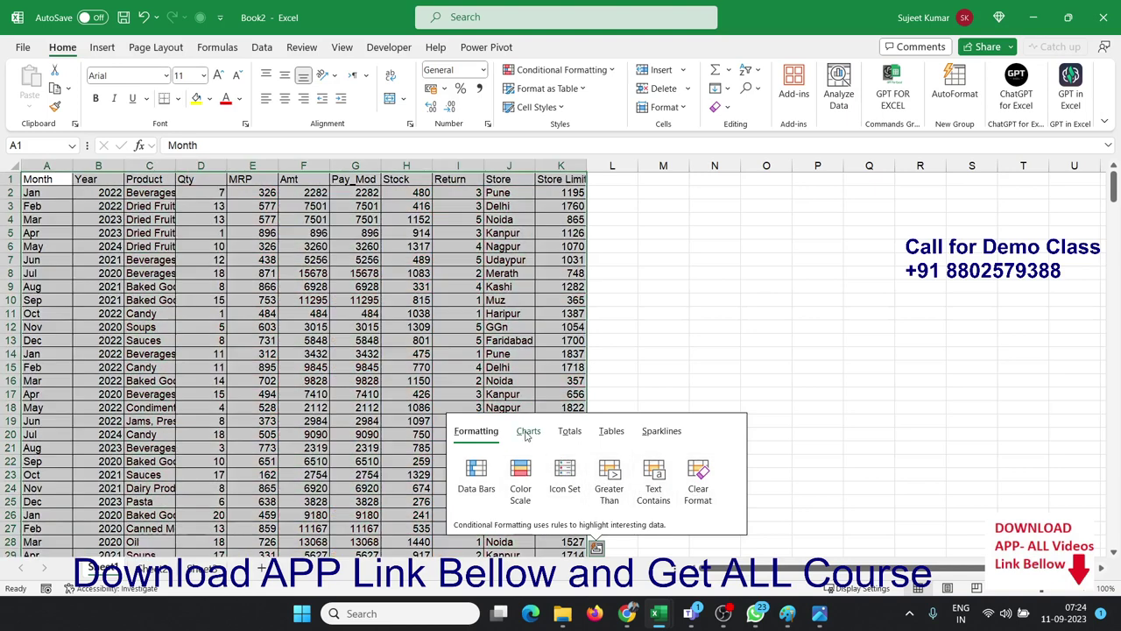
left_click(526, 434)
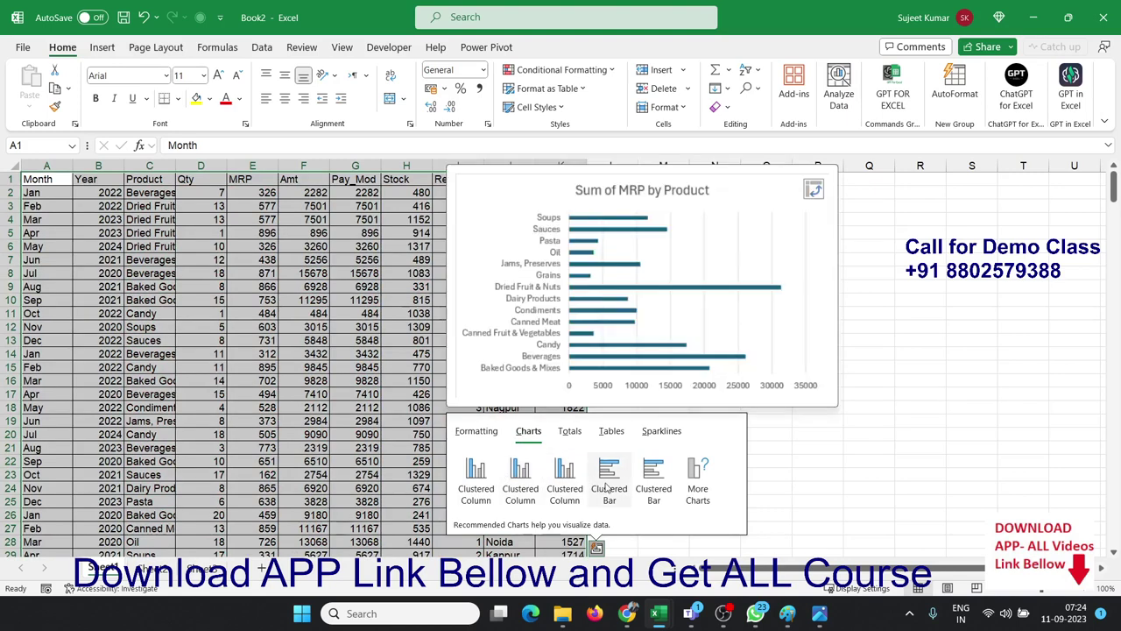
left_click(569, 431)
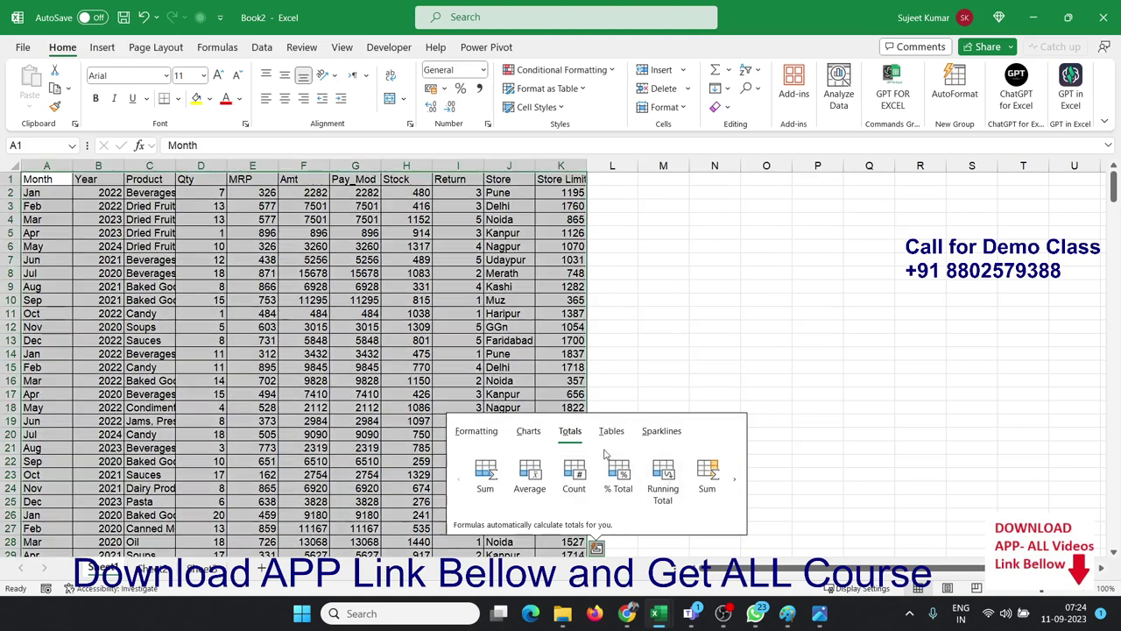
left_click(608, 433)
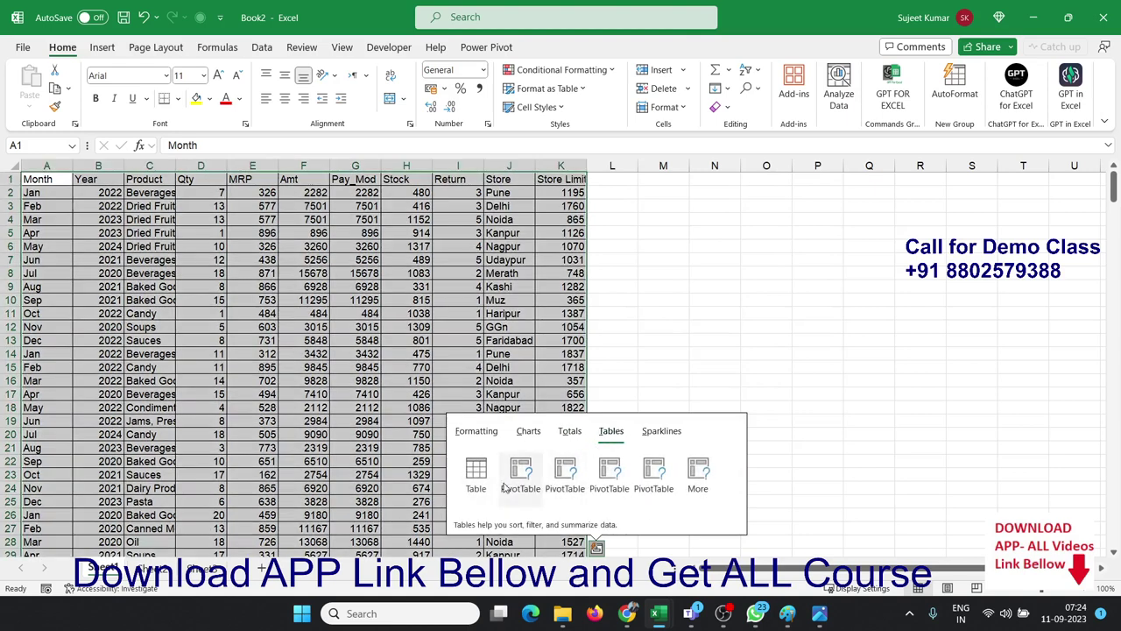
left_click(661, 431)
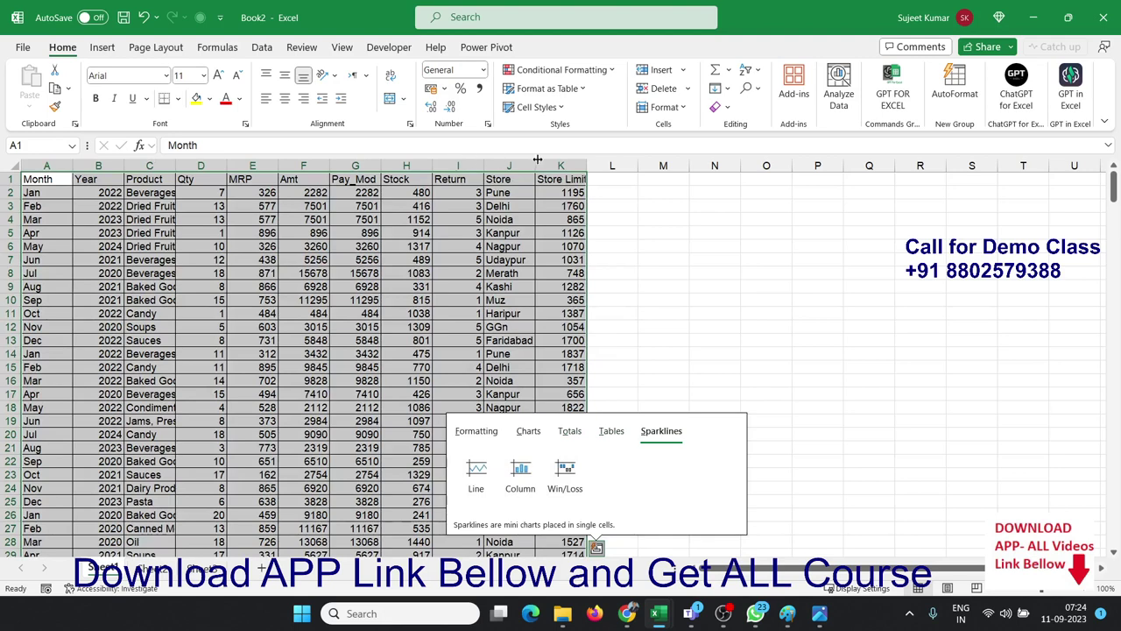
left_click(838, 87)
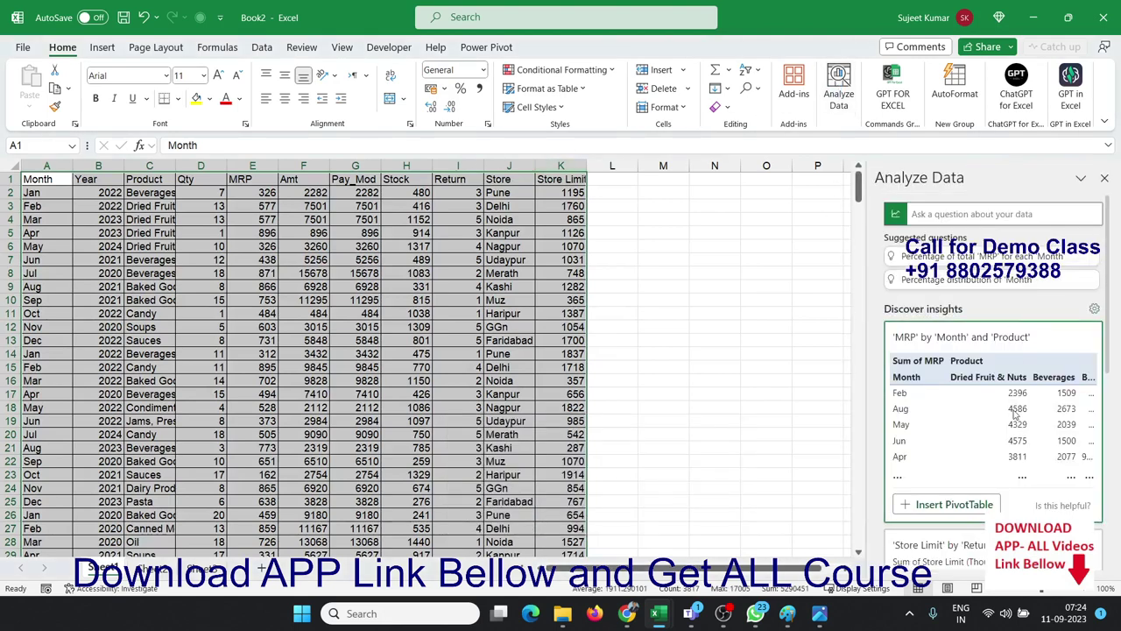
Step: Ask Analyze Data 'Total Qty by month', getting a Qty by Month summary led by Apr at 375
scroll(982, 404, "down", 5)
scroll(982, 404, "down", 3)
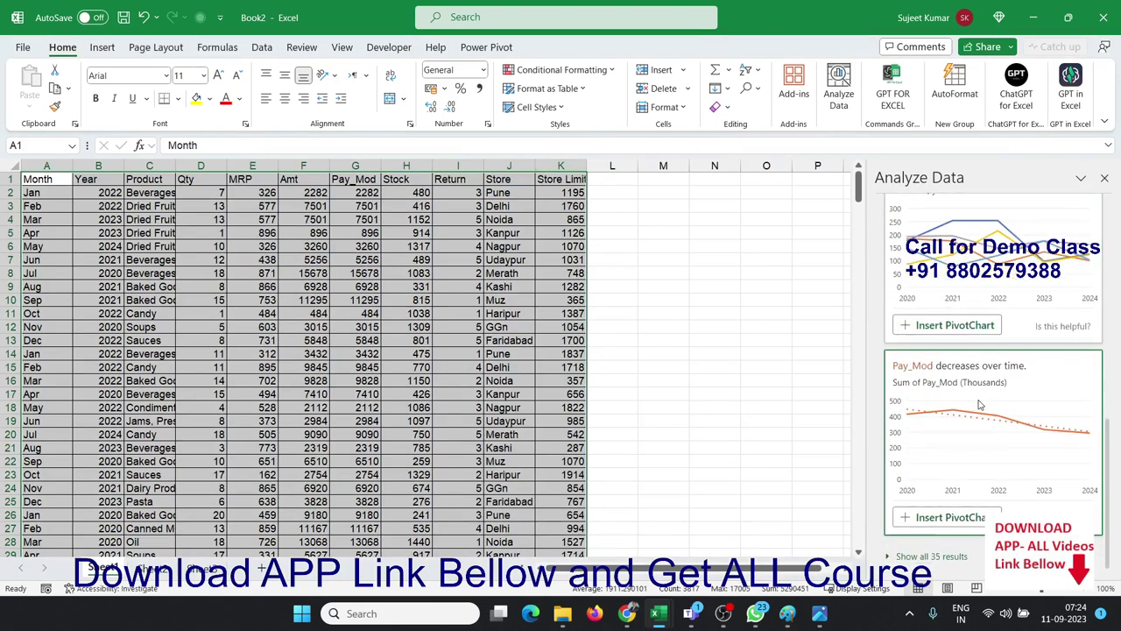
scroll(980, 405, "up", 7)
scroll(980, 405, "up", 2)
left_click(929, 212)
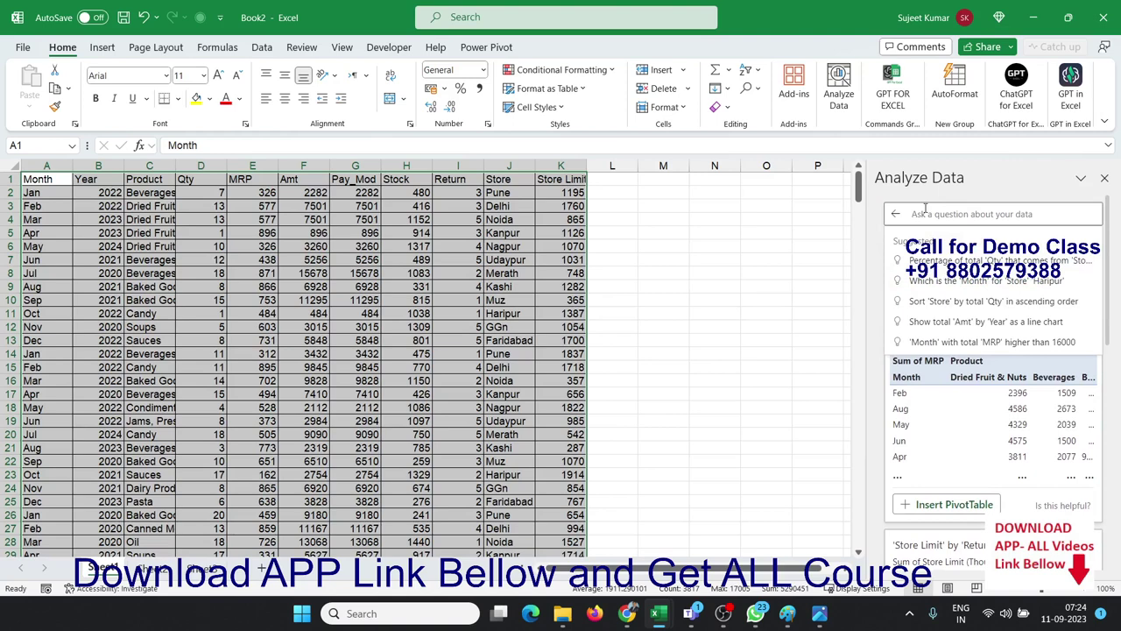
type("To")
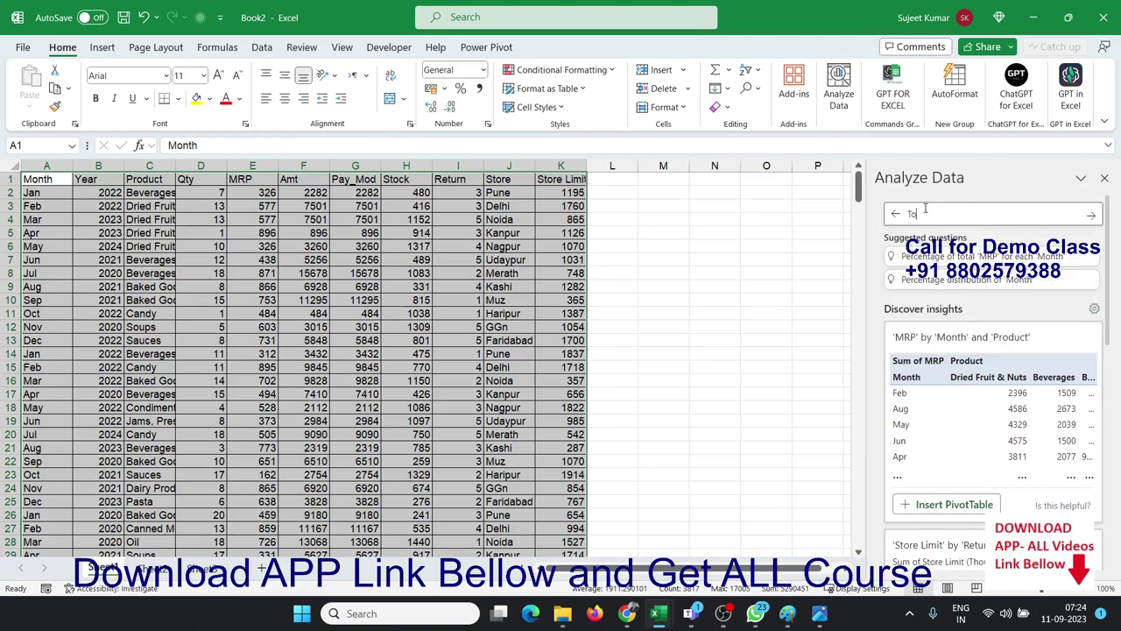
type("tal Qty ")
type("b")
type("y mon")
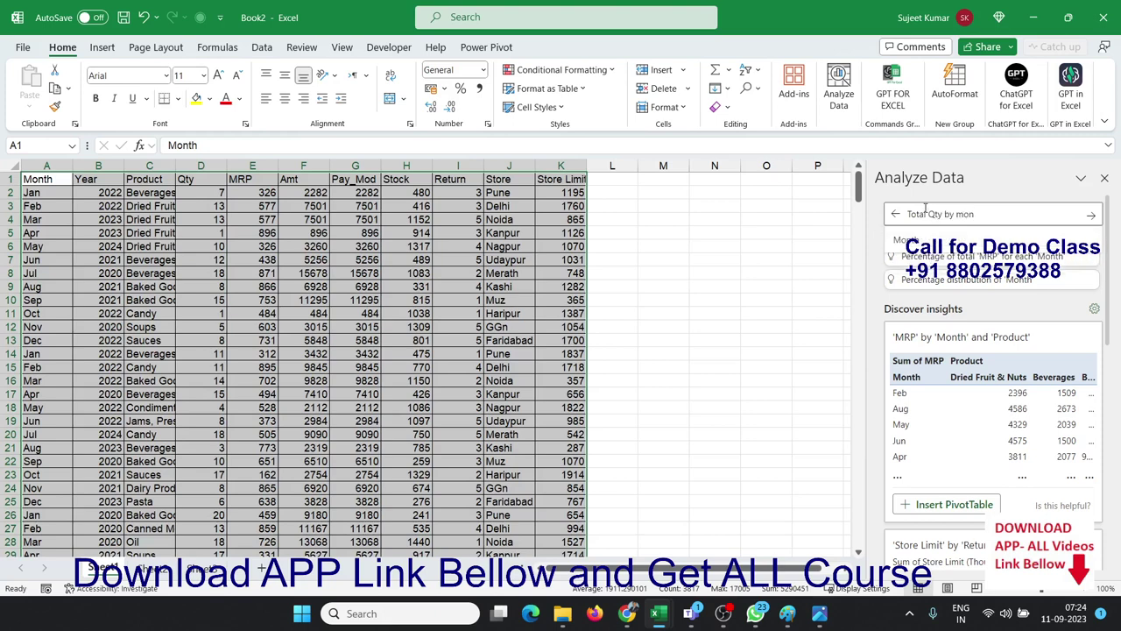
type("th")
key("Return")
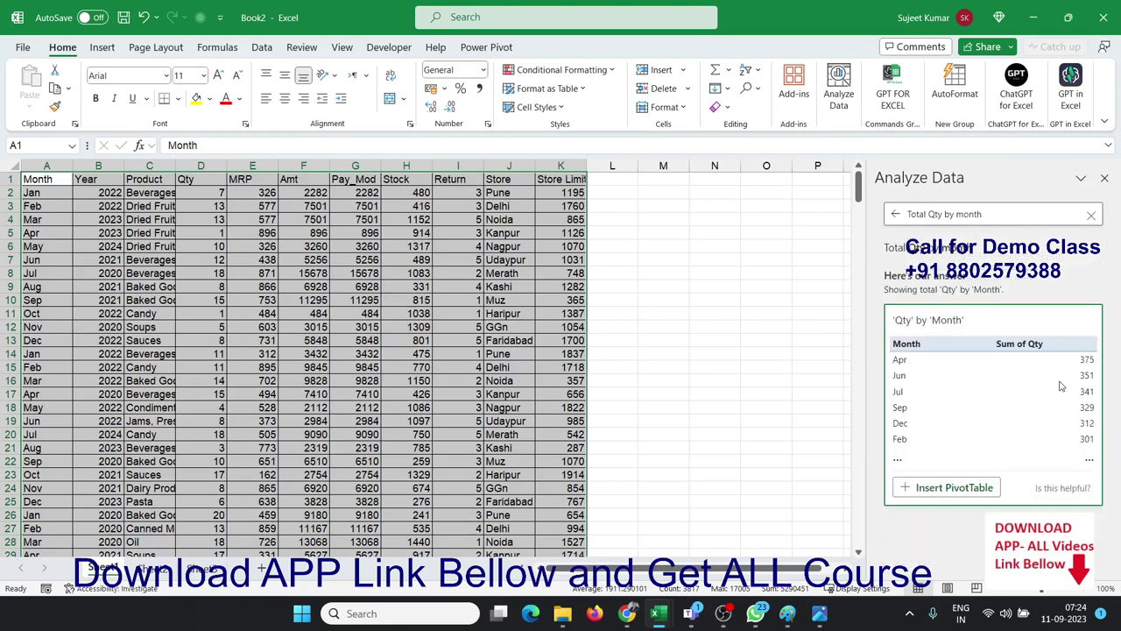
Step: Insert the Qty by Month answer as a PivotTable totalling 3710, then return to Sheet1
left_click(958, 488)
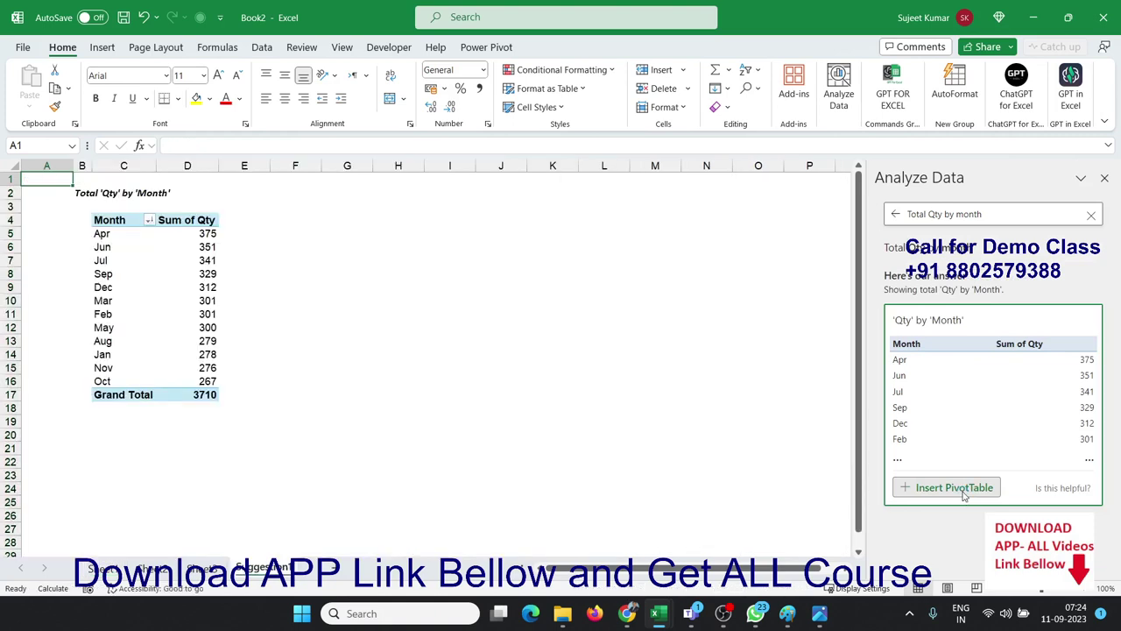
left_click(203, 260)
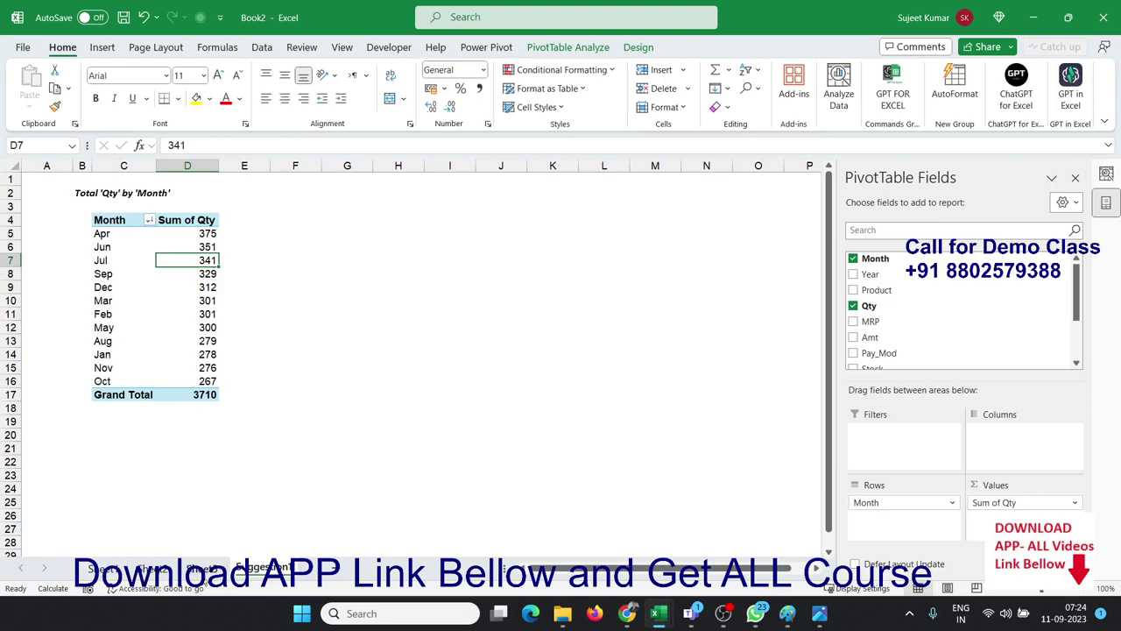
left_click(195, 570)
left_click(103, 570)
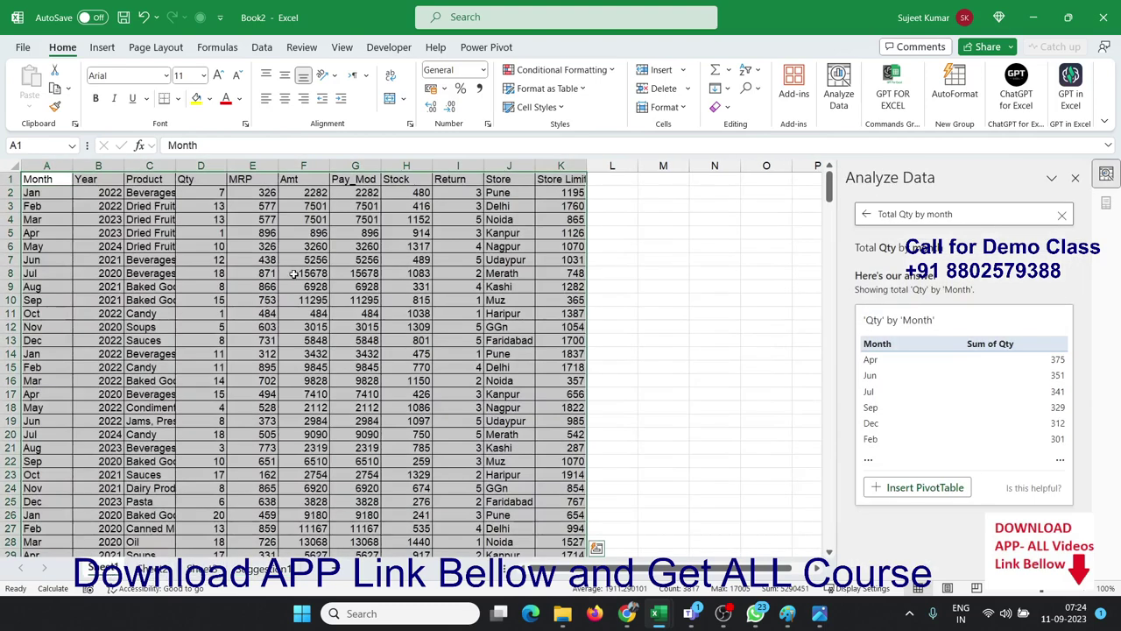
Step: Clear the Analyze Data question, deselect the data range and close the Analyze Data pane
left_click(1062, 215)
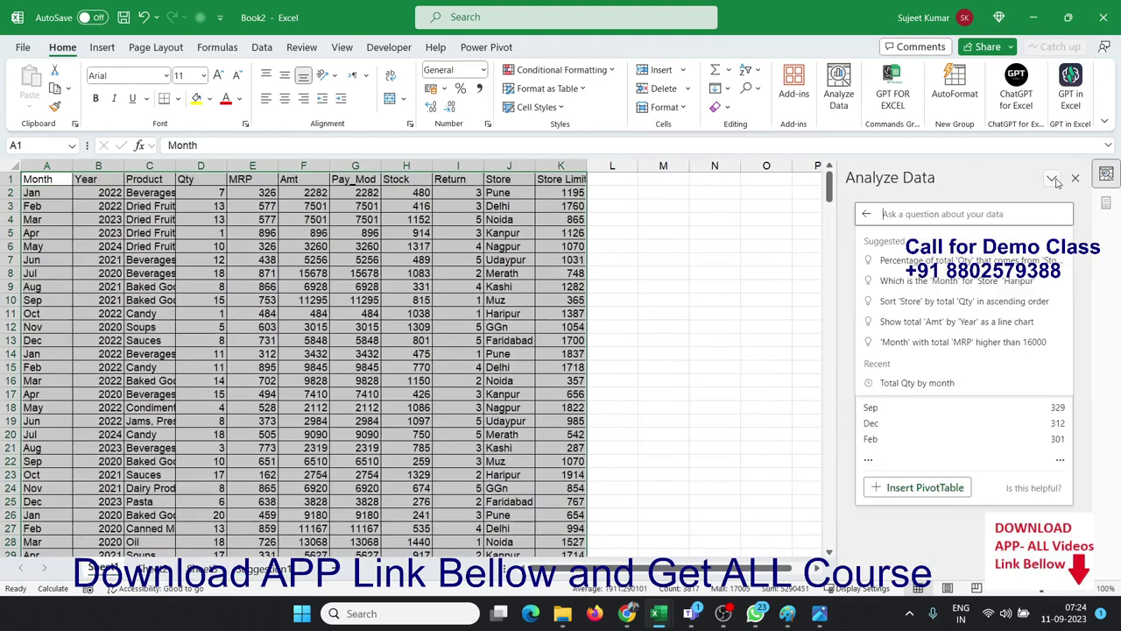
left_click(372, 229)
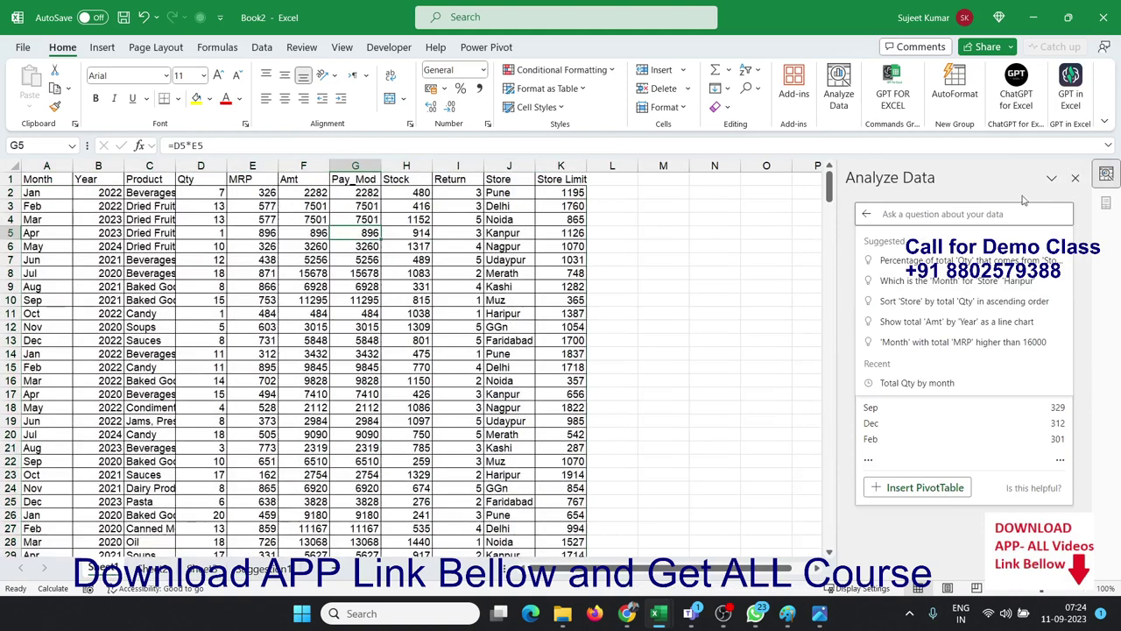
left_click(1076, 178)
left_click(416, 247)
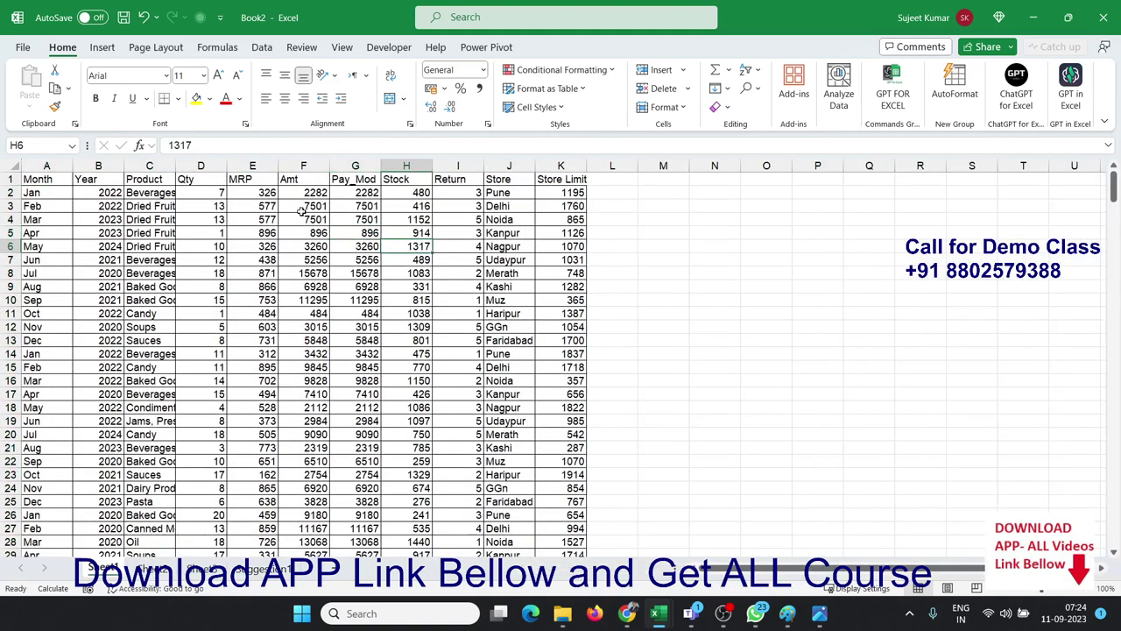
Step: Select the Amt column F and run Analyze Data to list suggested Amt questions
left_click(306, 166)
right_click(317, 197)
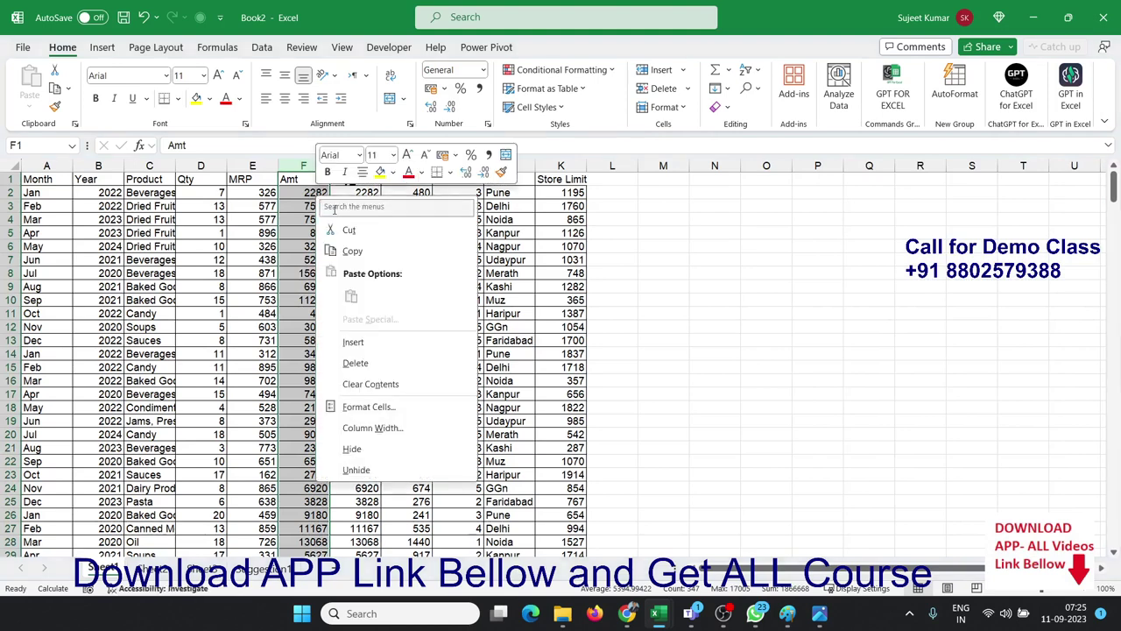
left_click(289, 334)
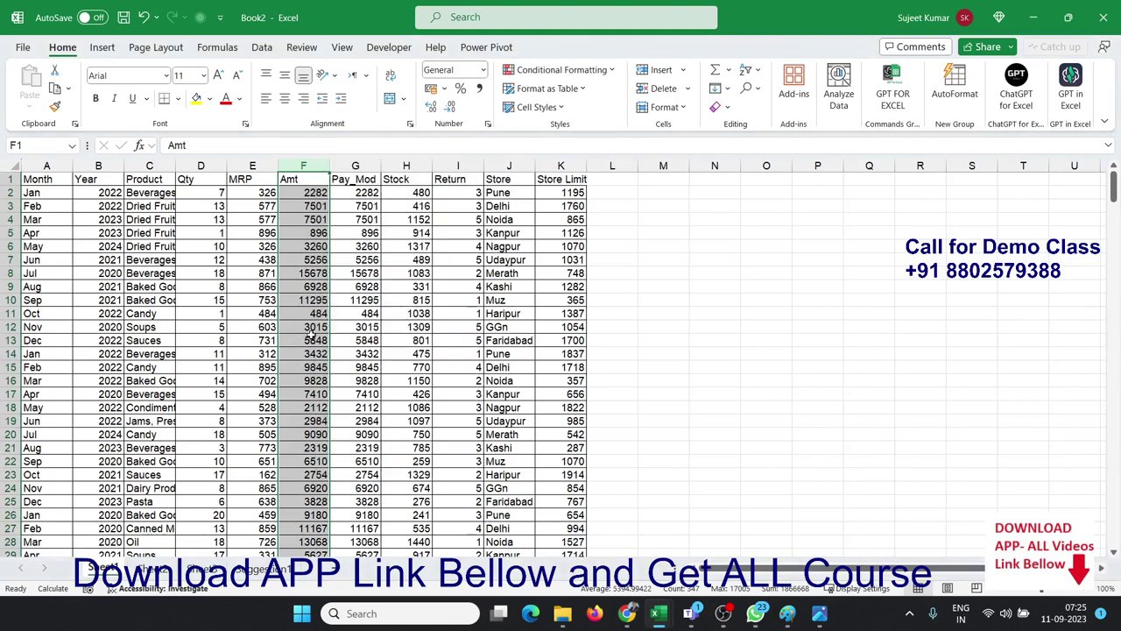
right_click(312, 335)
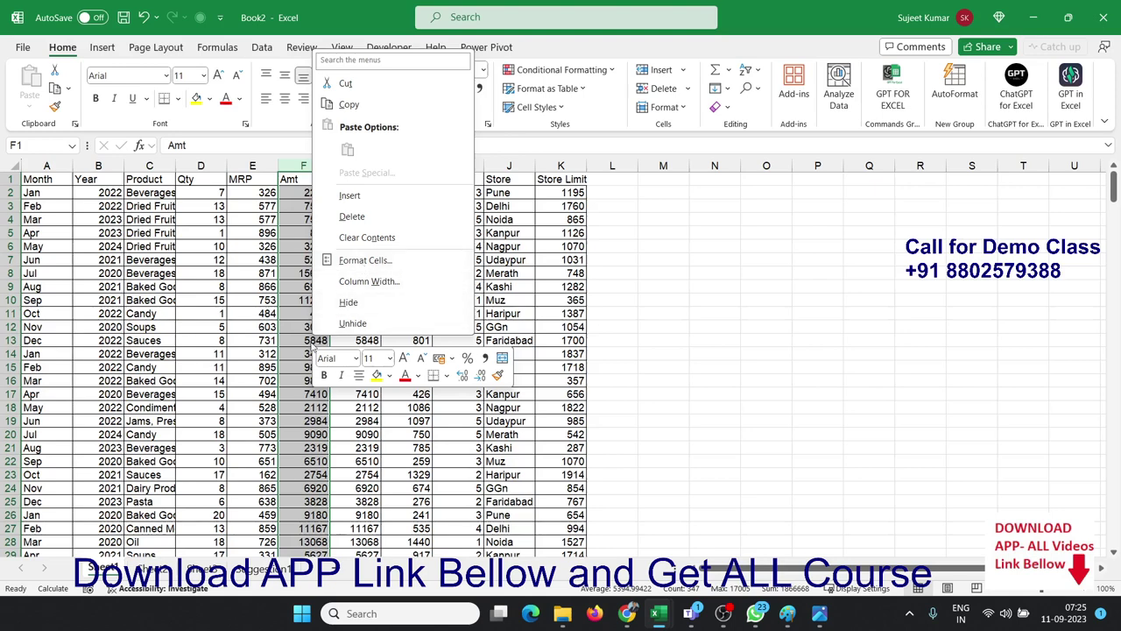
key("Escape")
left_click(838, 96)
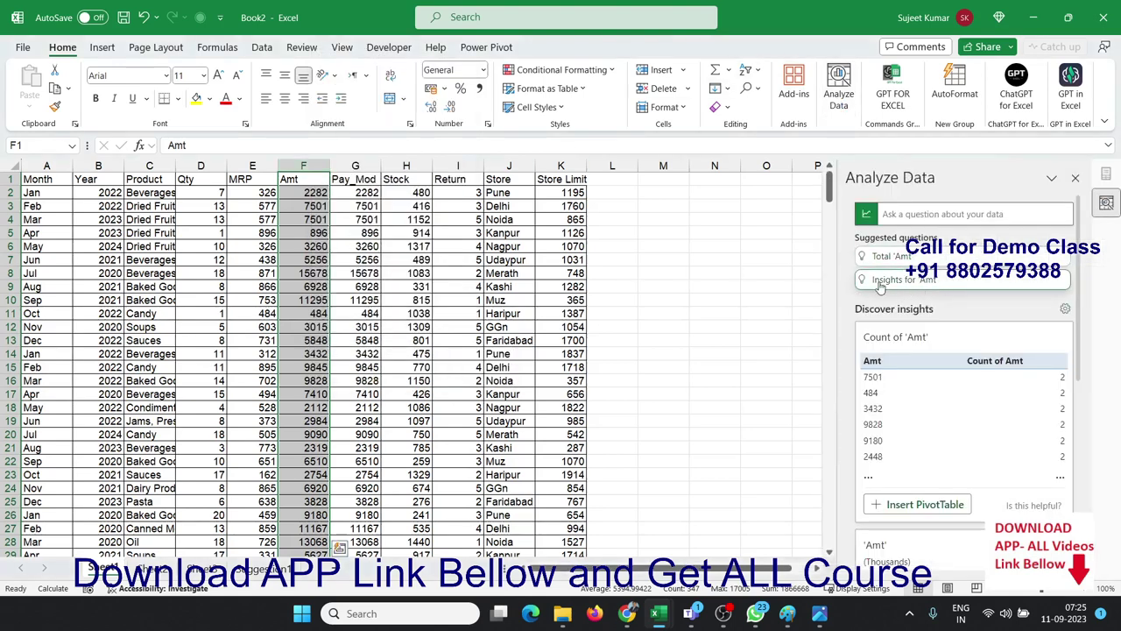
scroll(942, 368, "down", 5)
scroll(951, 383, "up", 5)
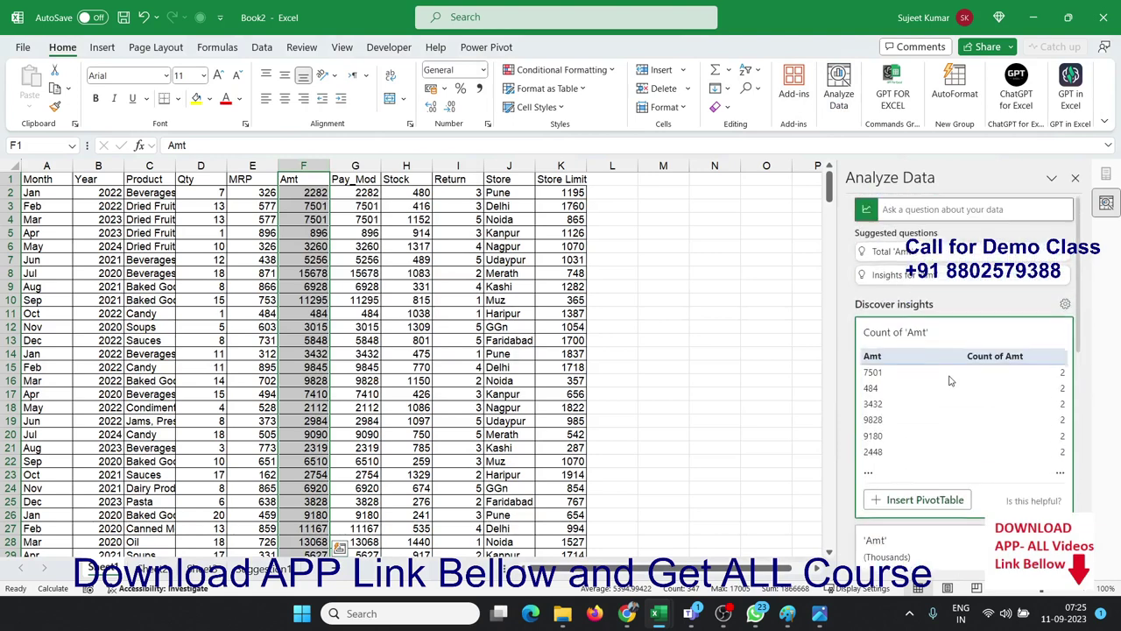
left_click(917, 210)
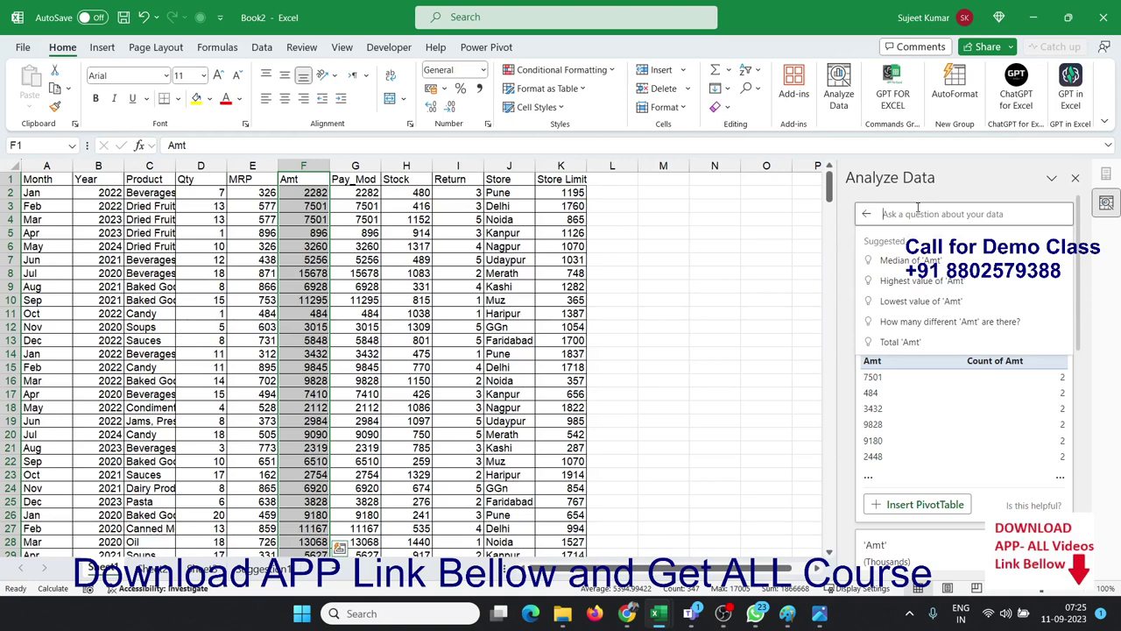
Step: Ask for the highest Amt value, refine it to Amt above 50 (max 17005), then close the pane
left_click(973, 288)
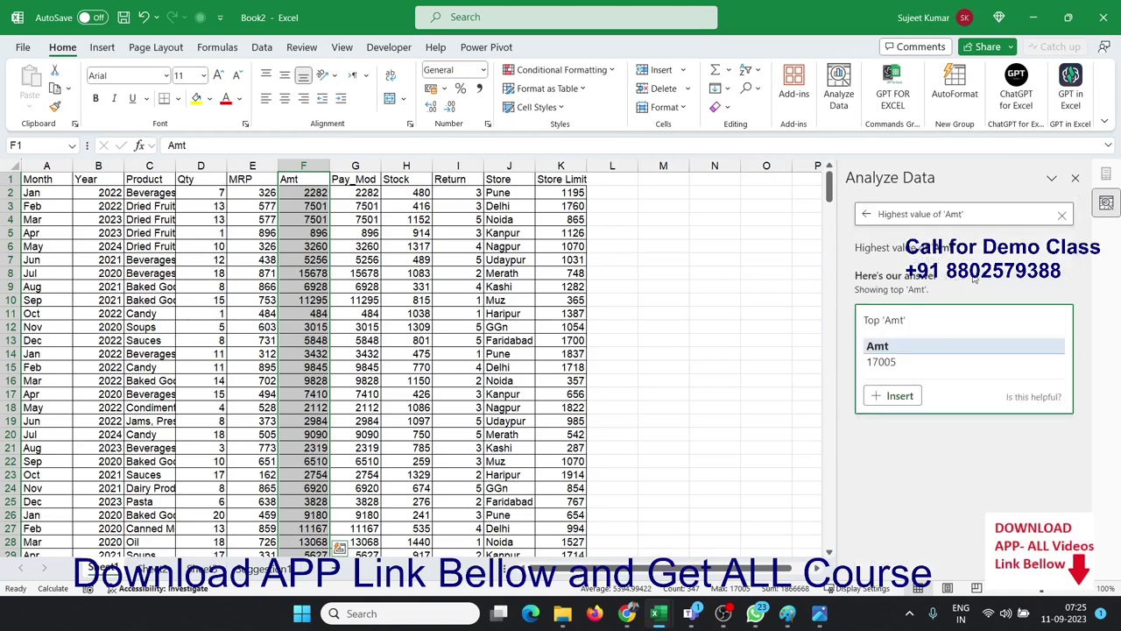
left_click(971, 217)
key("BackSpace")
key("BackSpace")
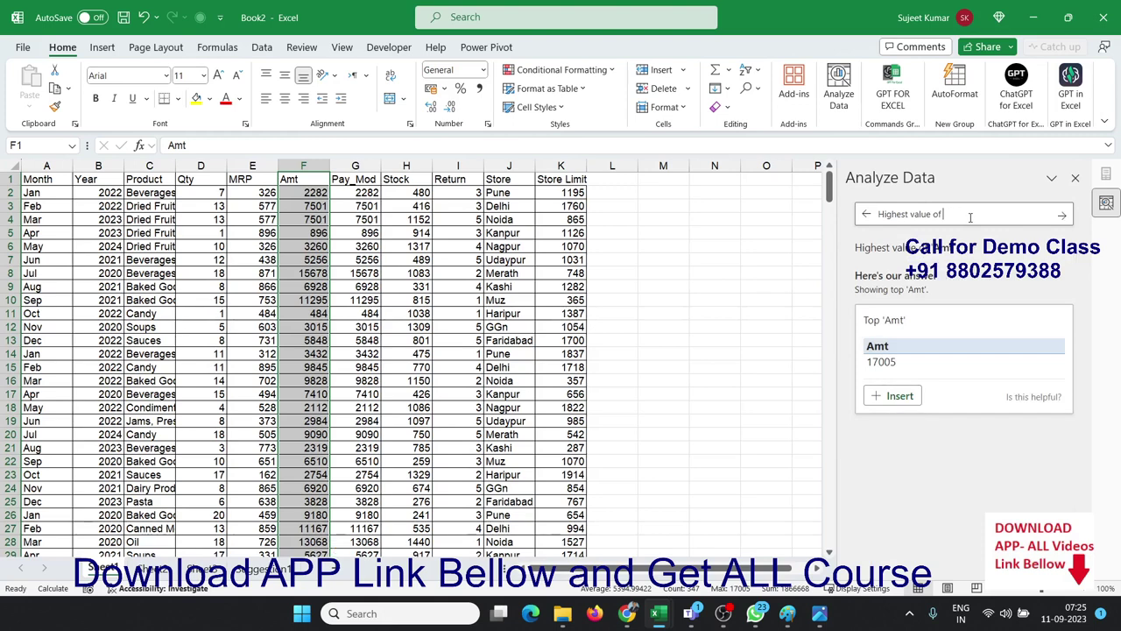
type(">50")
key("Return")
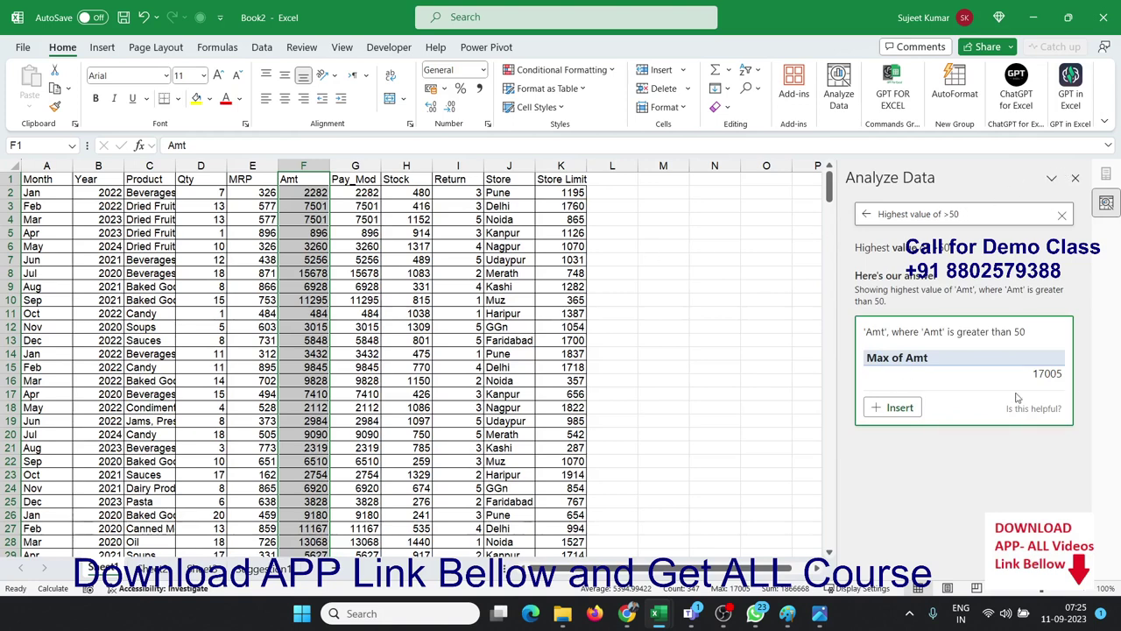
left_click(1075, 178)
left_click(526, 327)
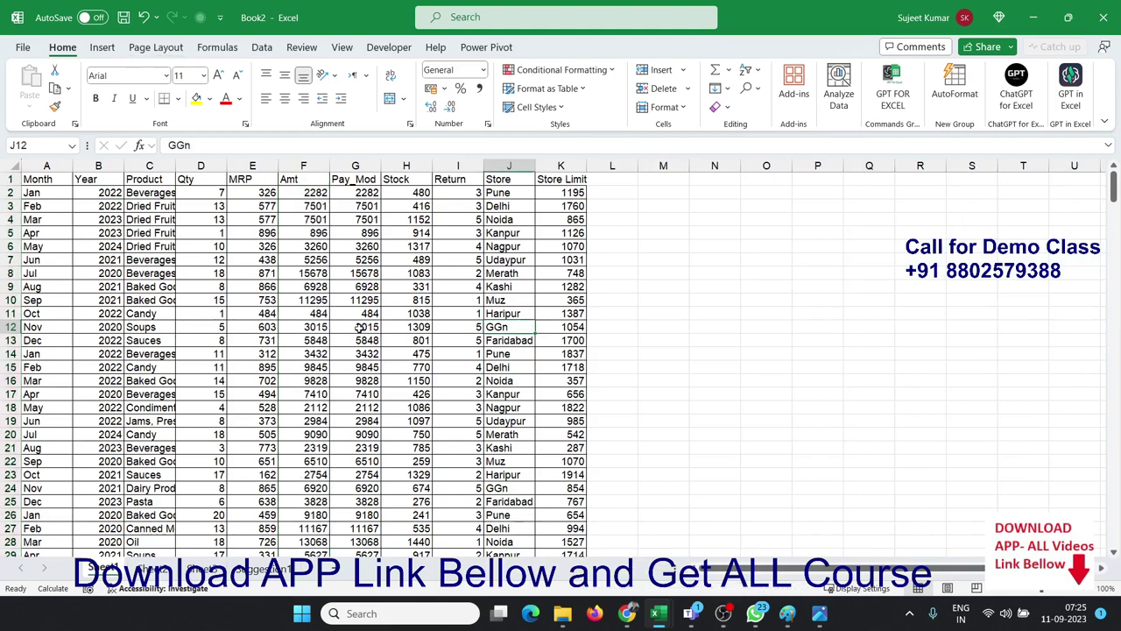
Step: Browse the Insert, Page Layout, Formulas, Data and Review ribbons, then go to the File Home page
left_click(102, 46)
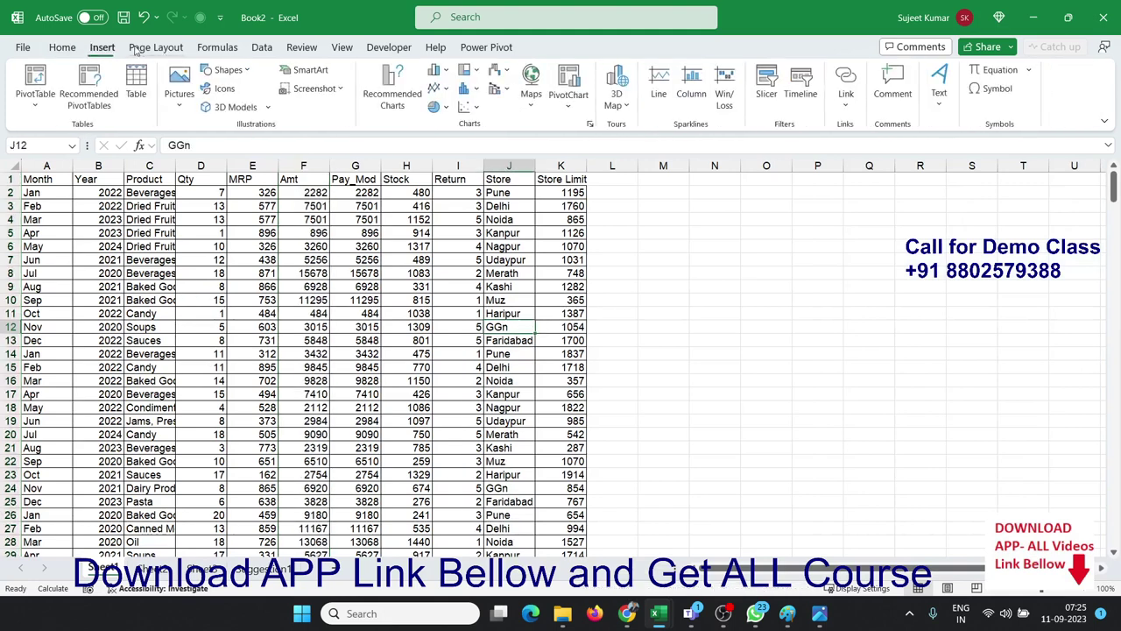
left_click(156, 46)
left_click(217, 46)
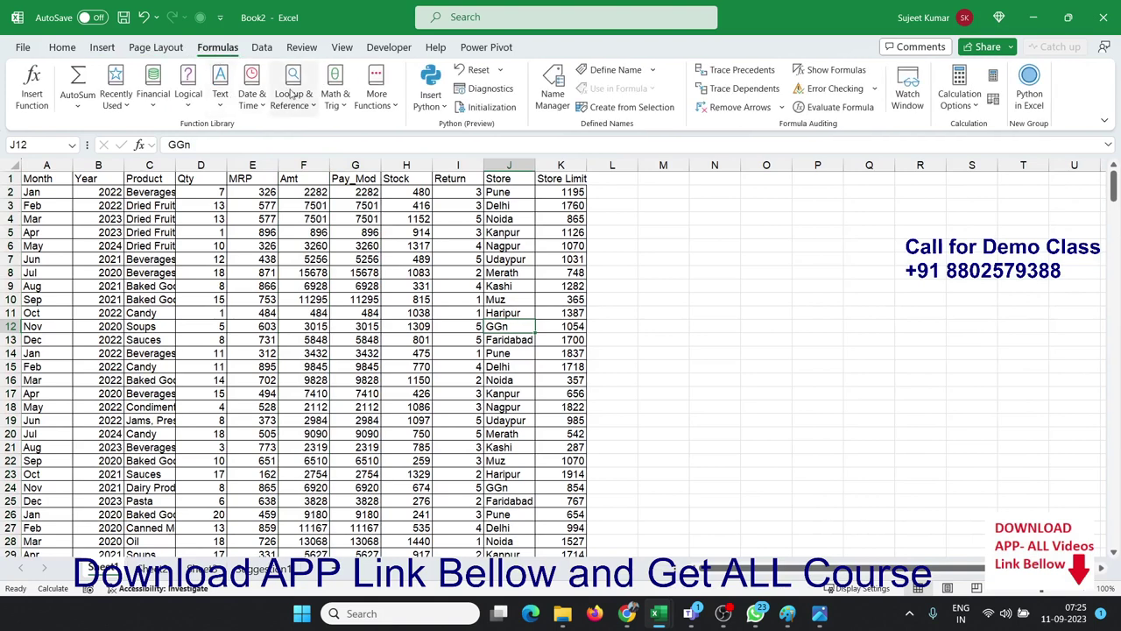
left_click(262, 47)
left_click(306, 49)
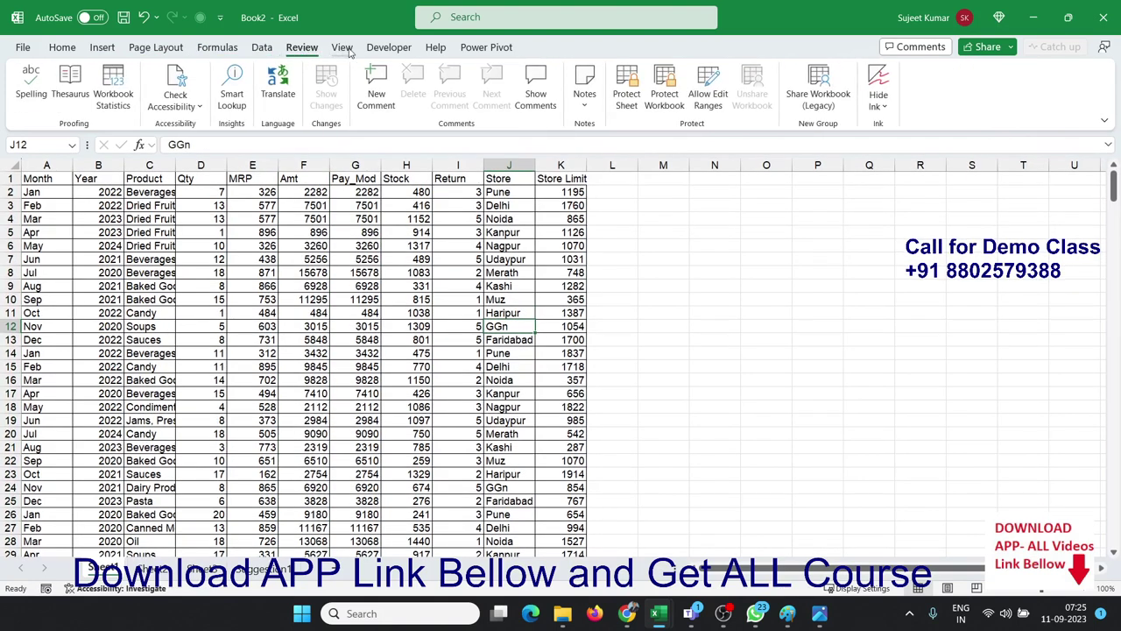
left_click(336, 274)
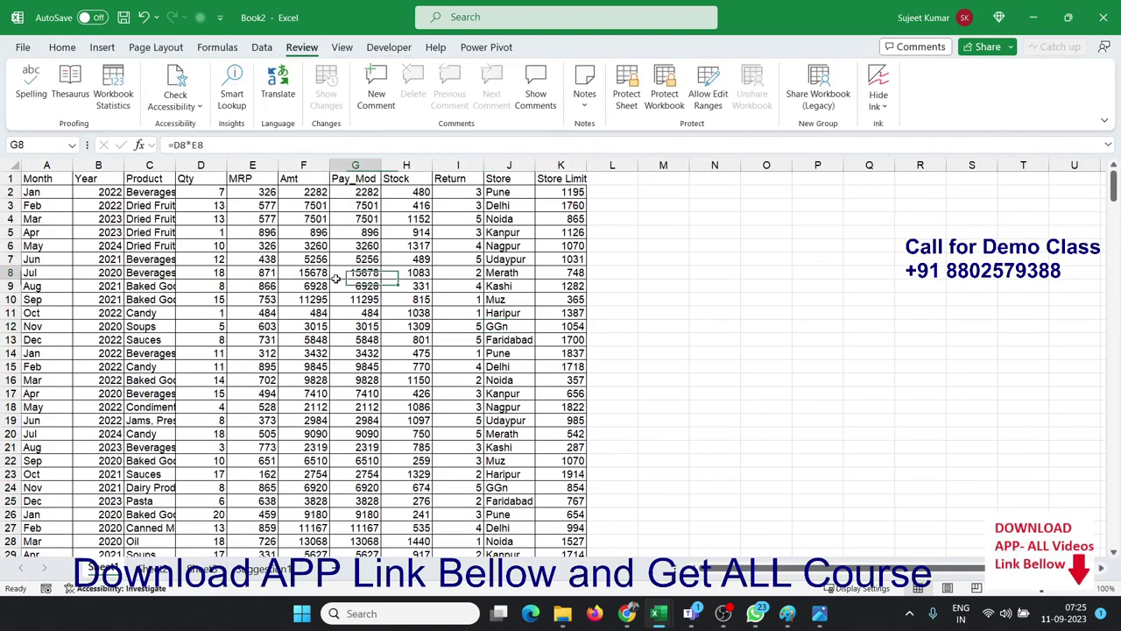
left_click(16, 49)
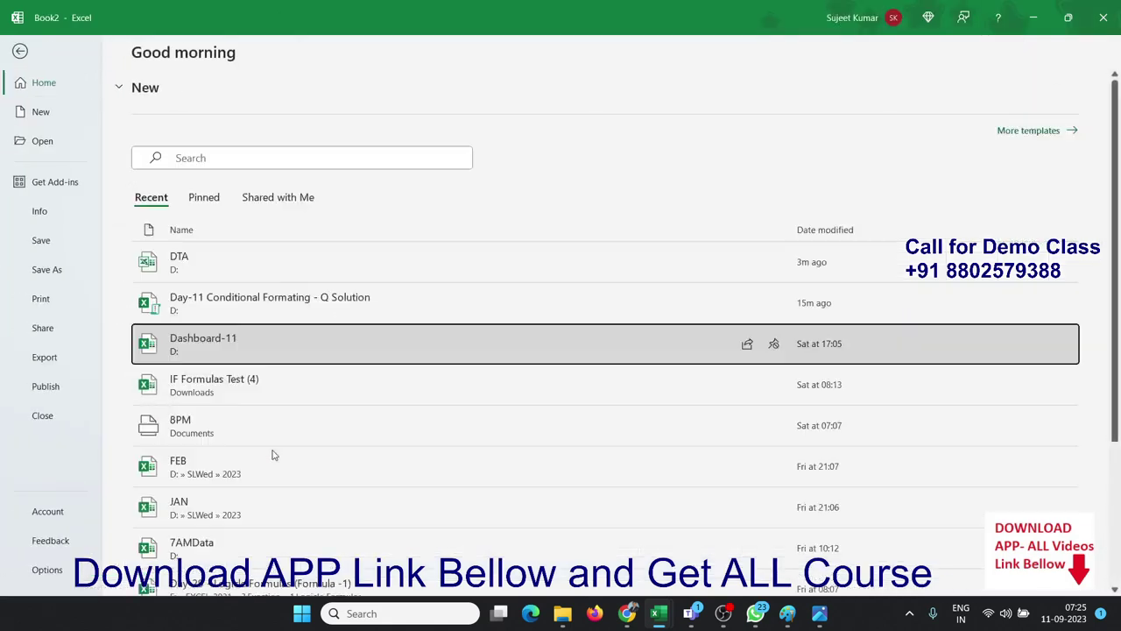
Step: Open Dashboard-11 from Recent and show its Dashboard sheet with Sales 22,97,201 and Profit 2,86,397
left_click(273, 452)
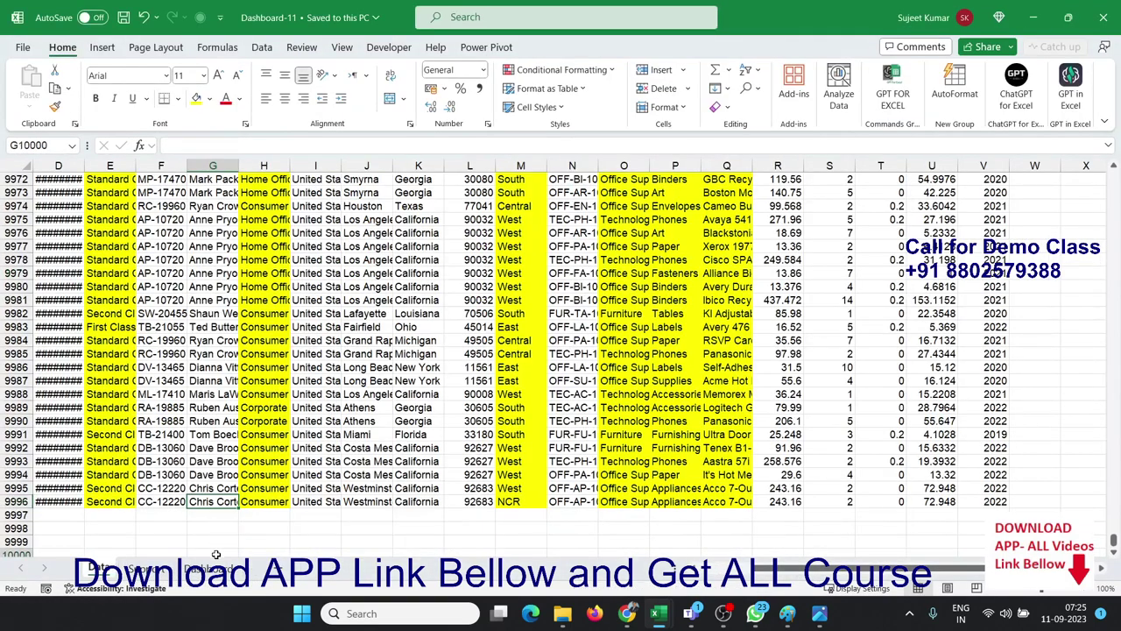
left_click(208, 568)
scroll(251, 366, "down", 2)
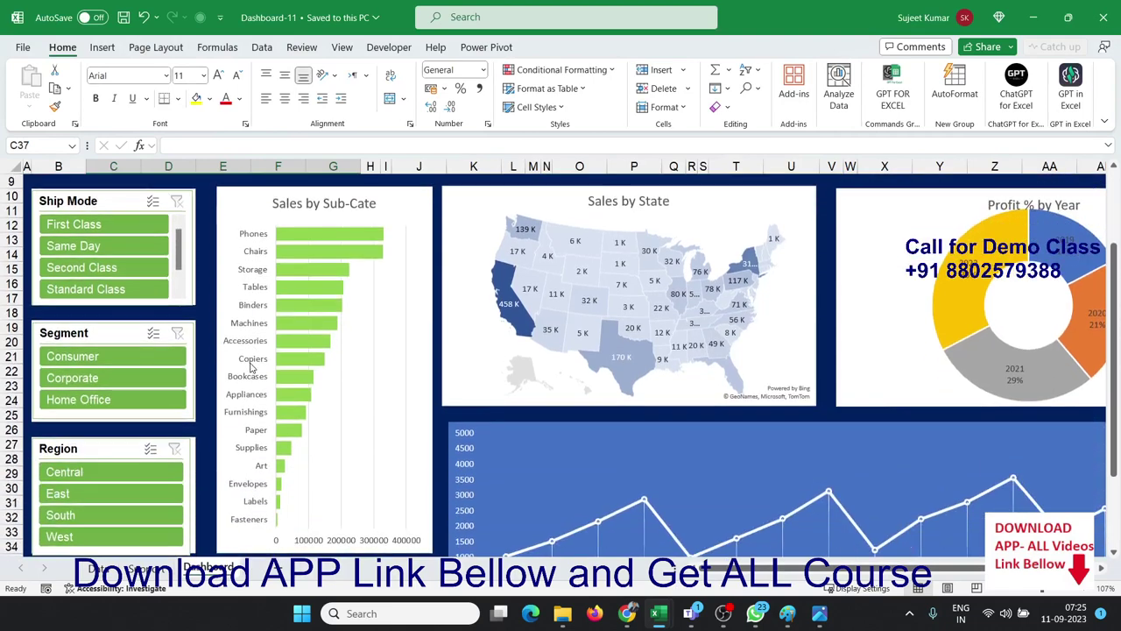
scroll(251, 365, "down", 2)
scroll(251, 365, "up", 4)
scroll(250, 362, "up", 1)
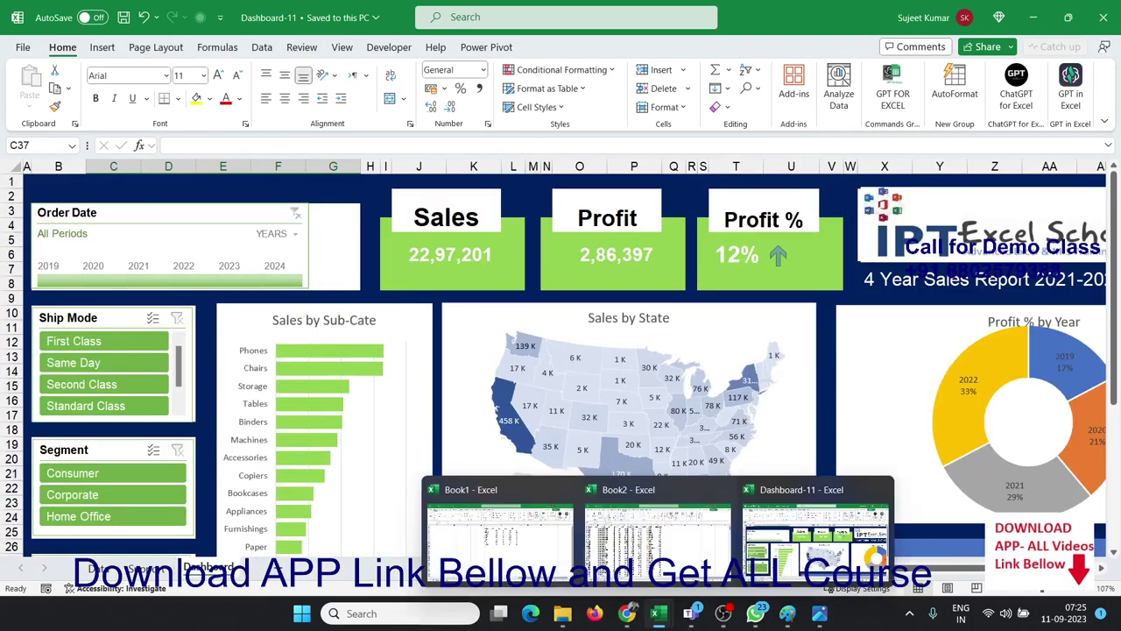
Step: Switch to Microsoft Photos to display the 5thAug.jpg Excel dashboard course flyer
left_click(814, 615)
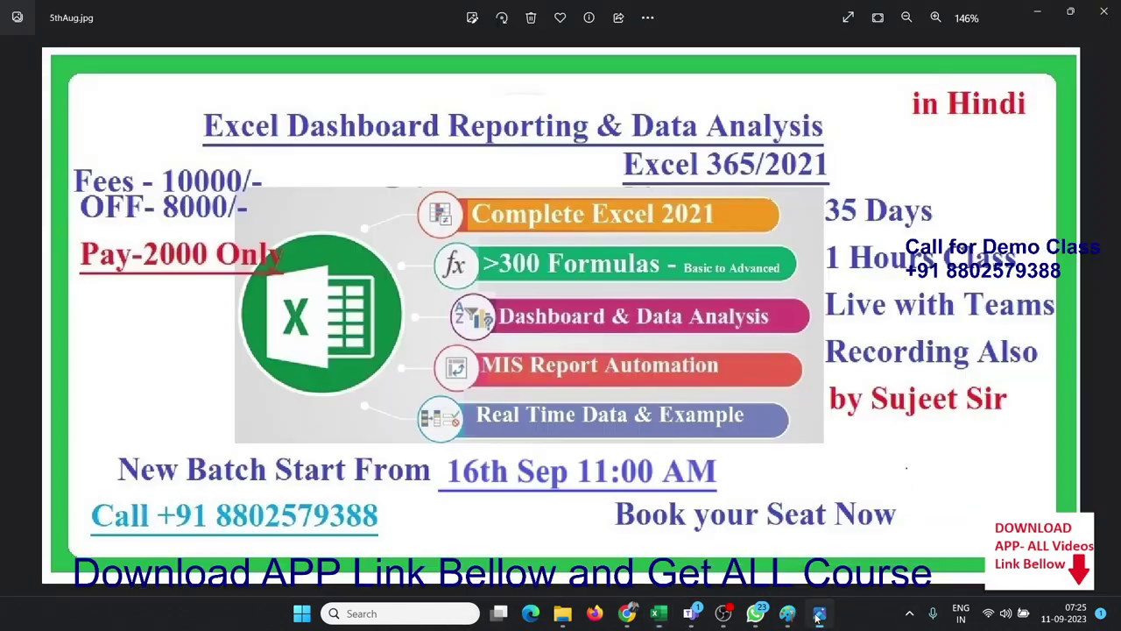